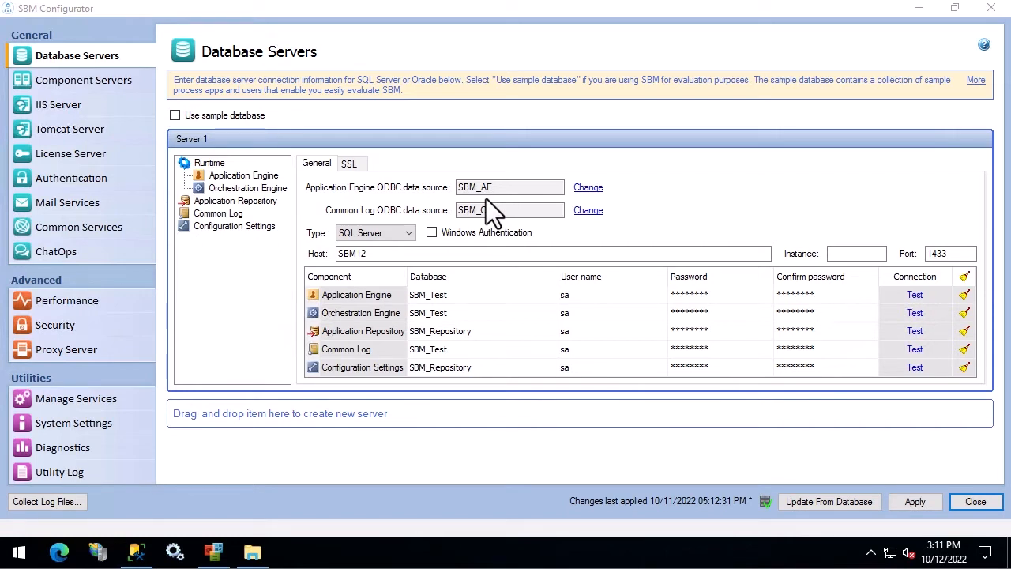
Step: Launch SBM System Administrator from the Micro Focus folder of the Start menu
click(483, 196)
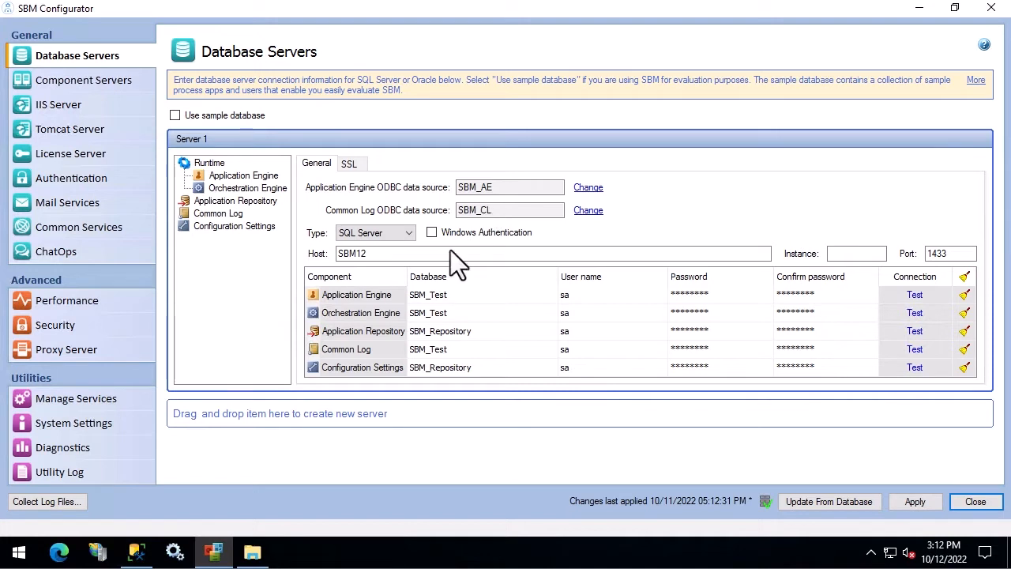
click(19, 553)
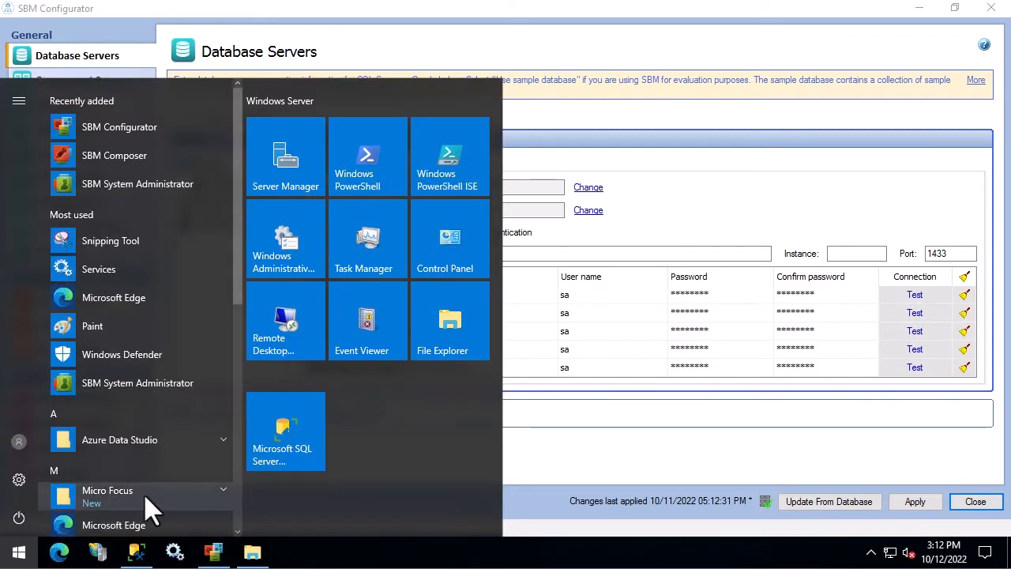
click(144, 493)
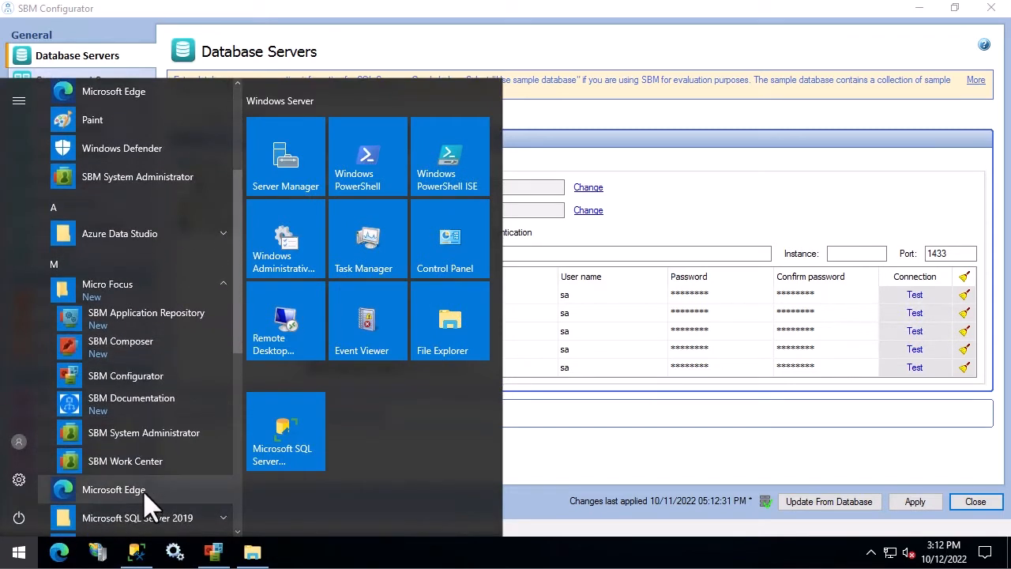
click(139, 435)
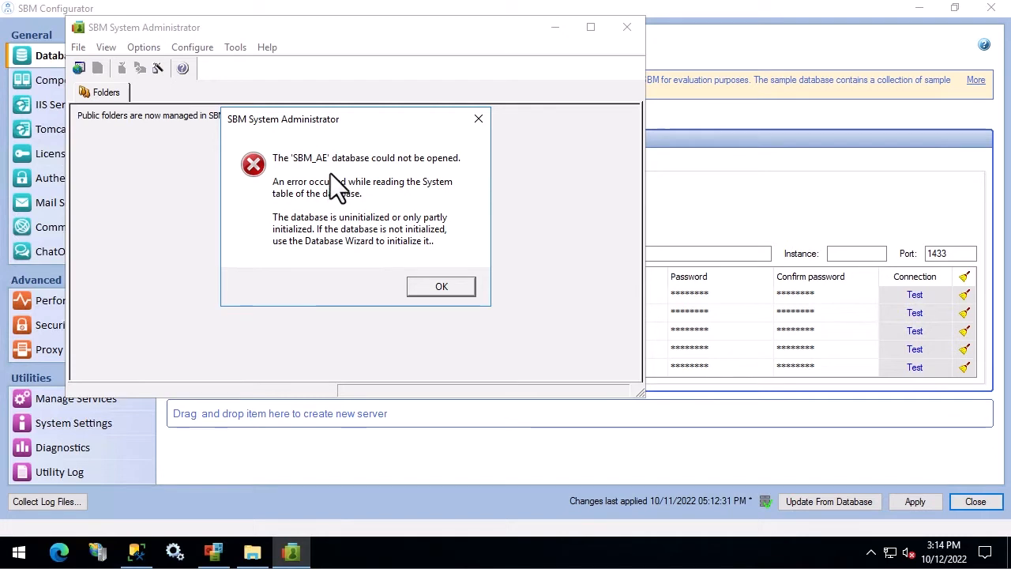
Step: Dismiss the SBM_AE database errors, connect with the SBM_AE data source, and open the Tools menu
click(436, 276)
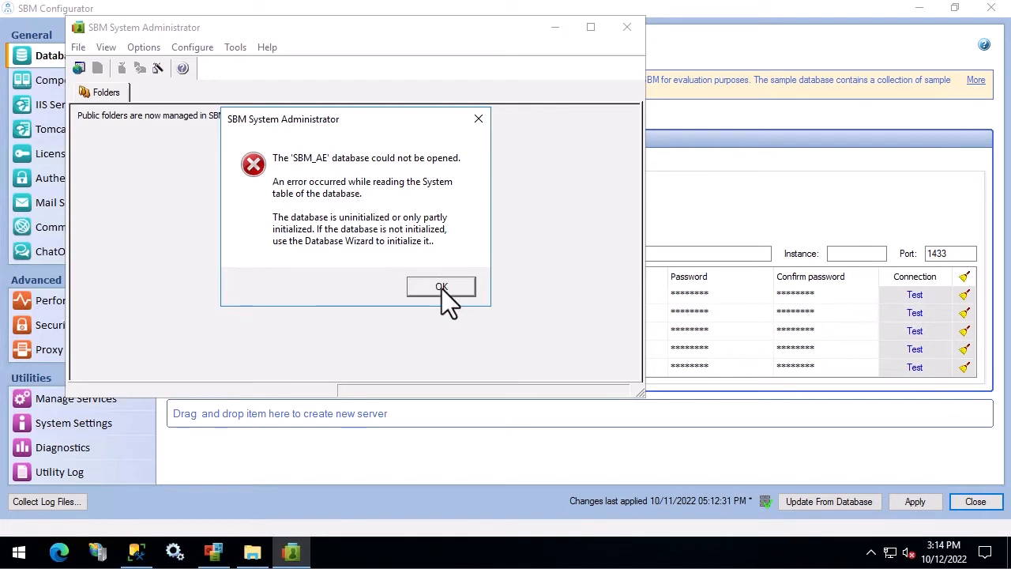
click(442, 288)
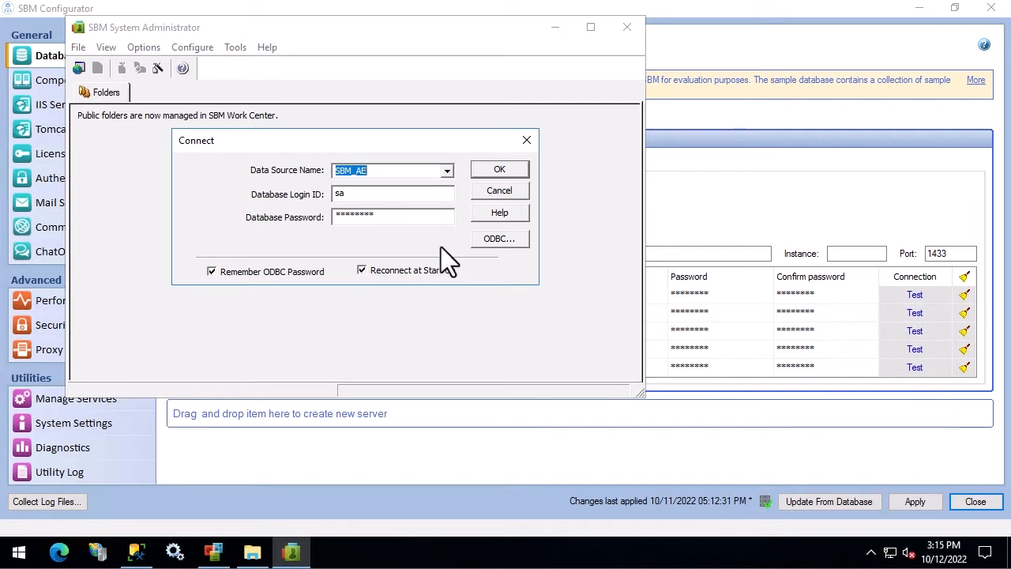
click(488, 193)
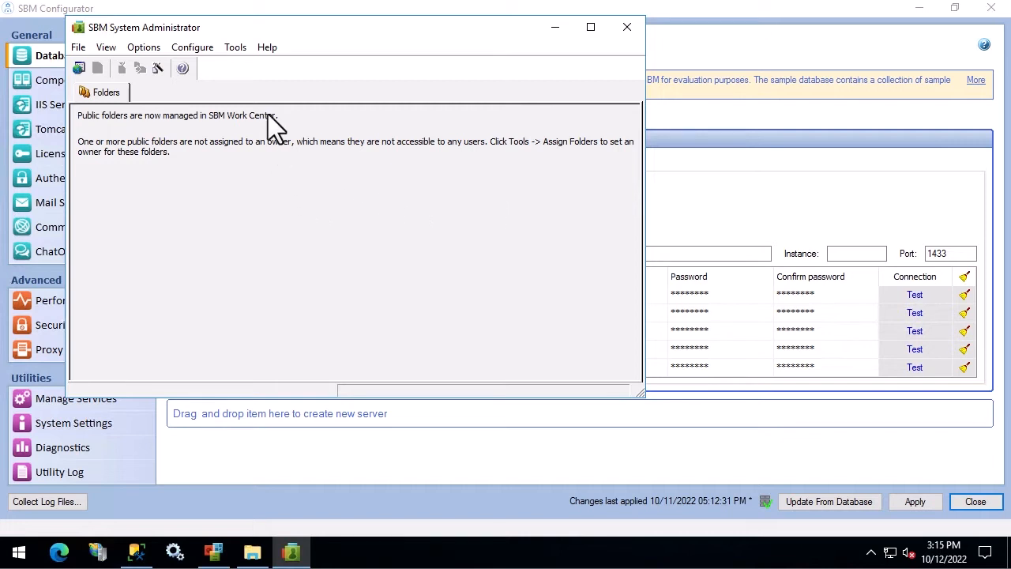
click(236, 48)
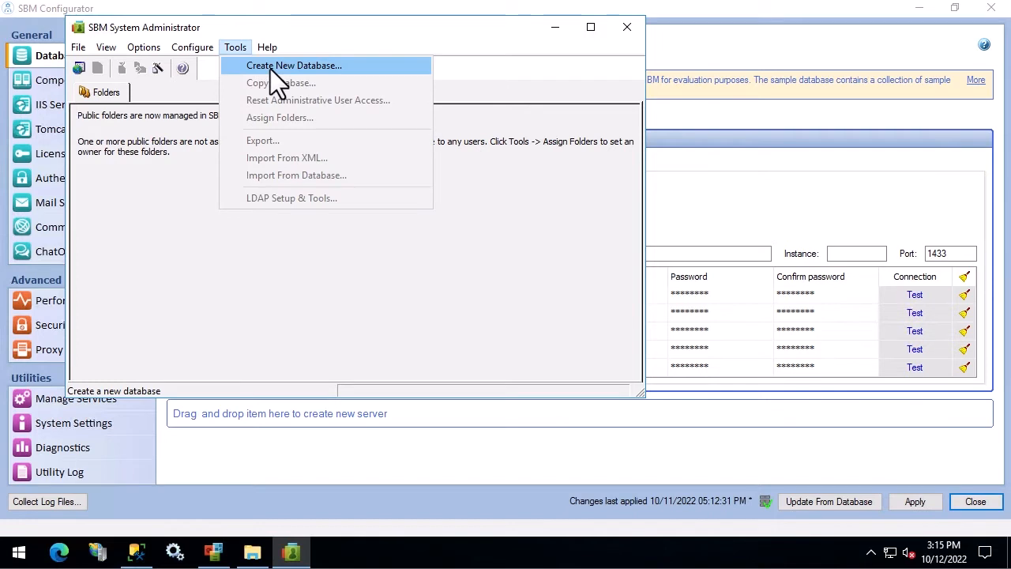
Step: Start Create New Database, accept overwriting, and choose SBM_AE as the destination data source
click(270, 68)
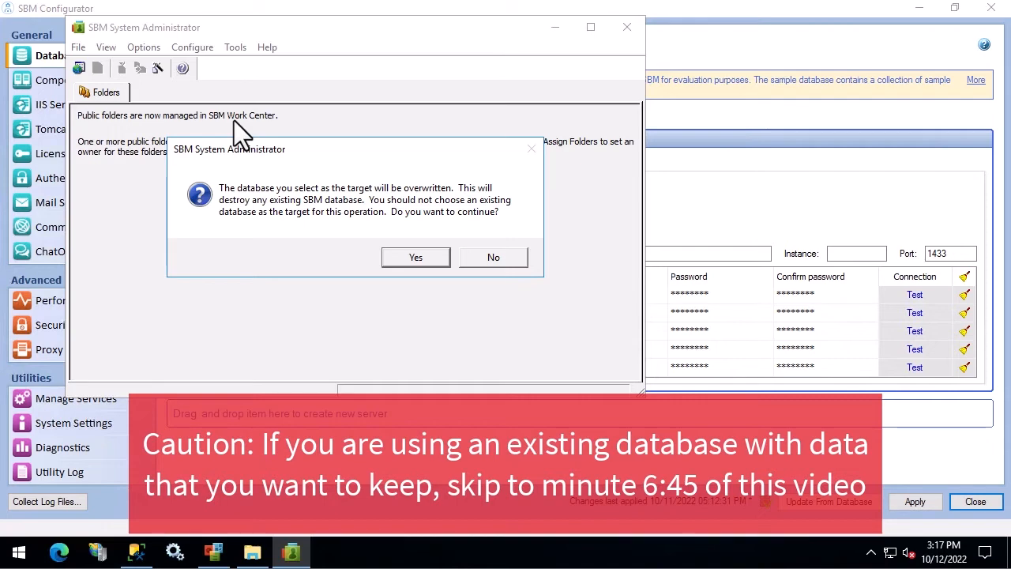
click(414, 257)
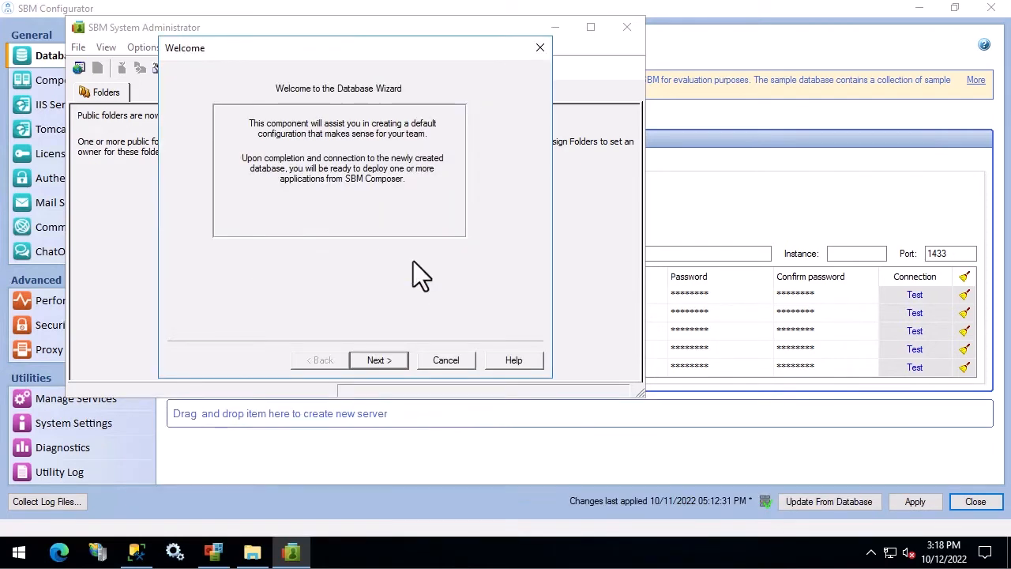
click(381, 364)
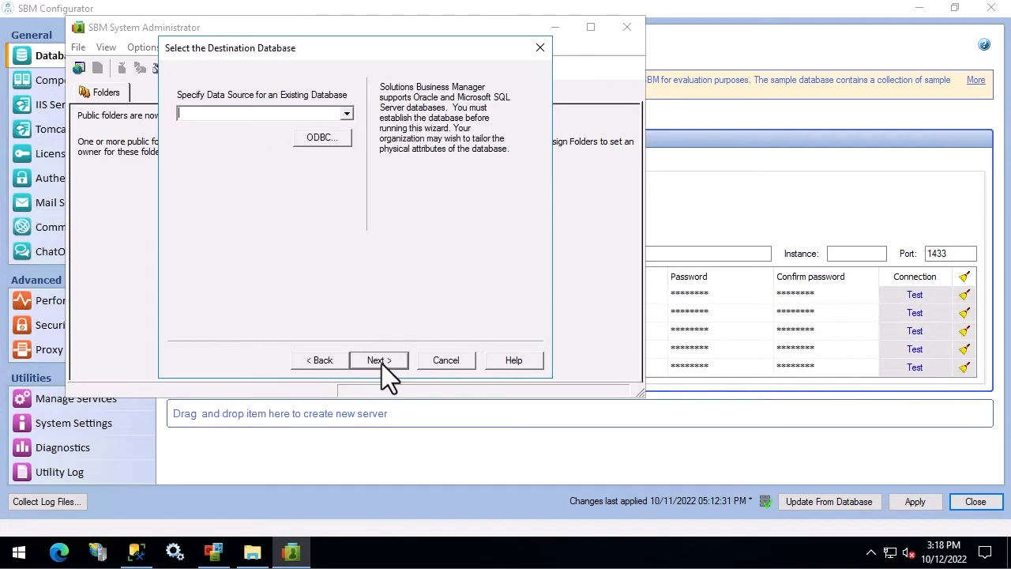
click(347, 114)
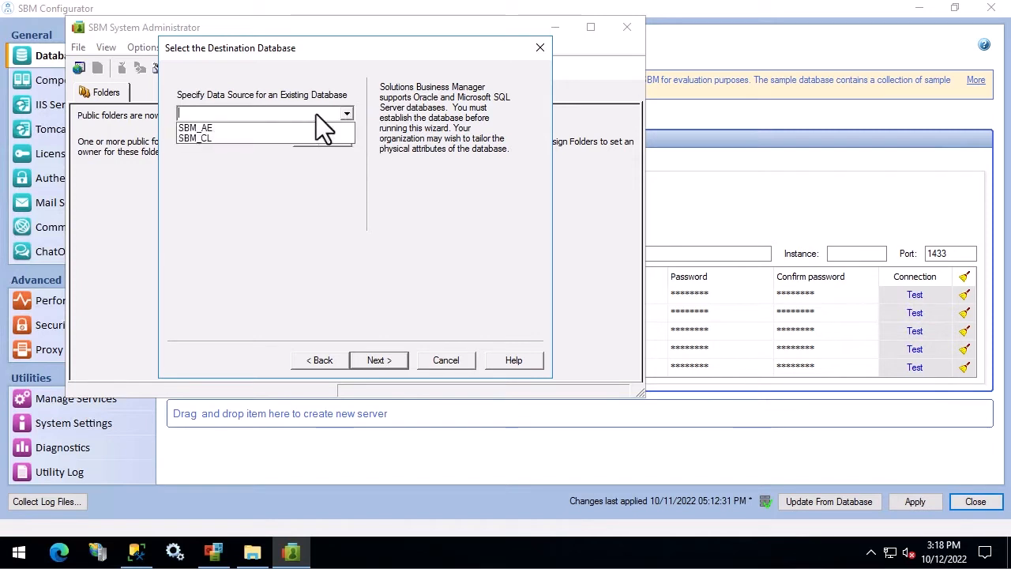
click(214, 127)
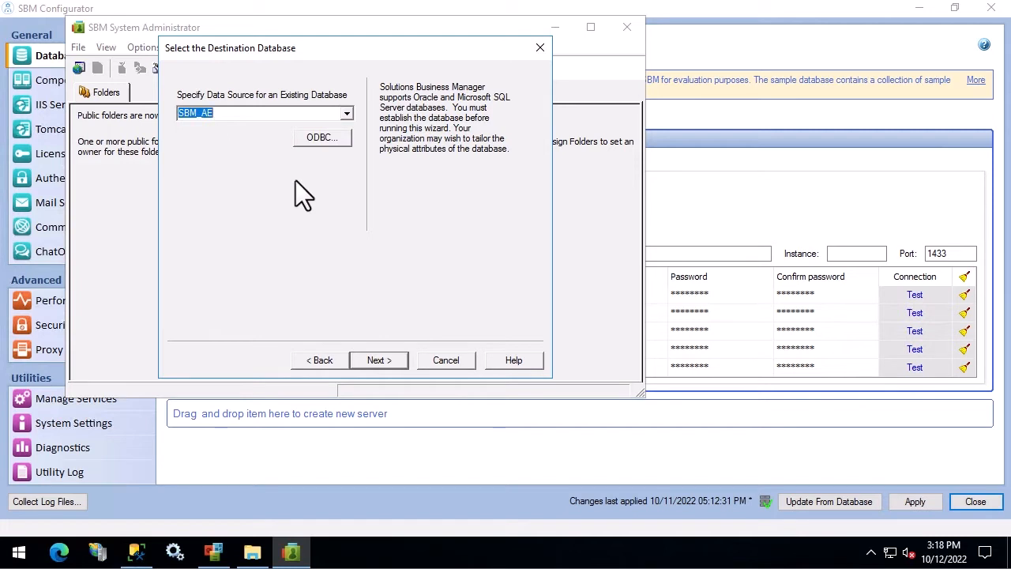
click(386, 357)
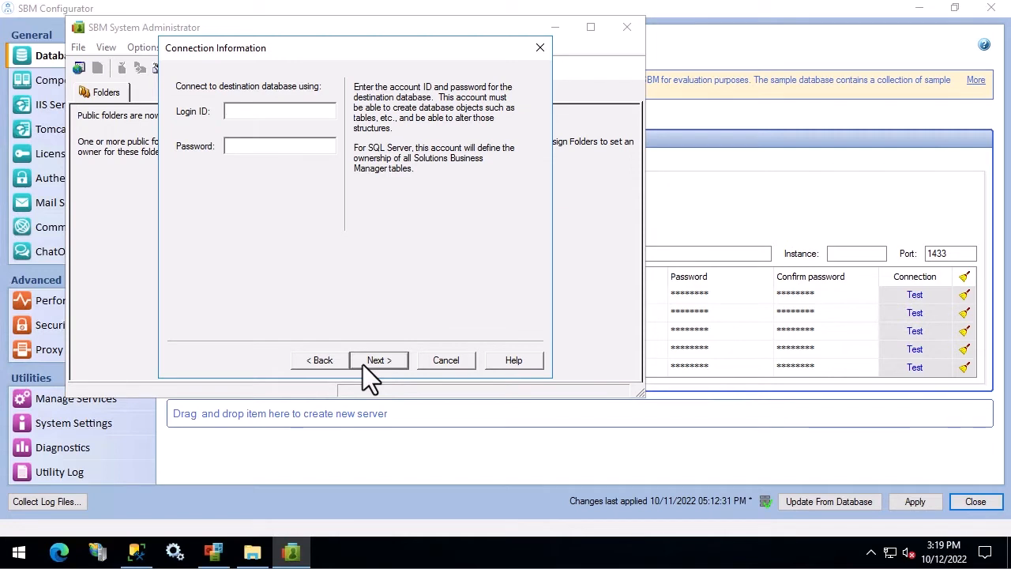
Step: Submit the database login ID sa and its password
text(sa)
key(Tab)
text(********)
click(376, 361)
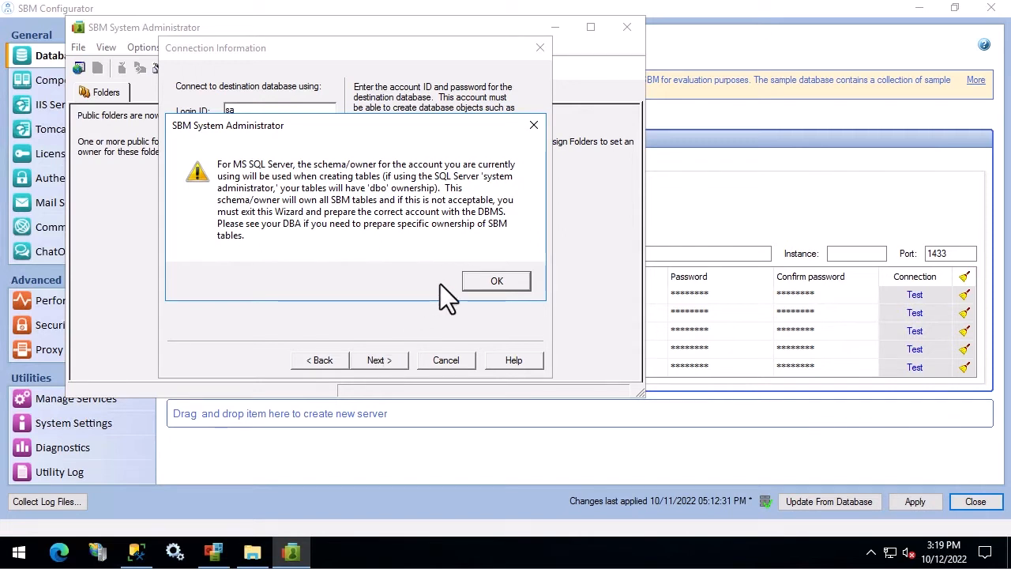
Step: Accept the dbo ownership warning; enter admin login, password, confirmation, and environment set Test
click(497, 281)
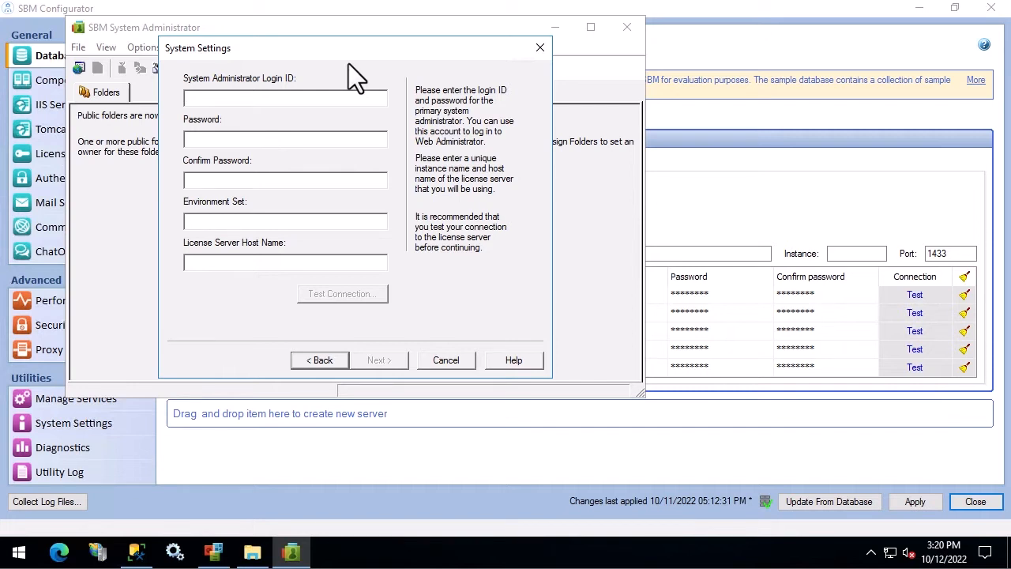
text(ad)
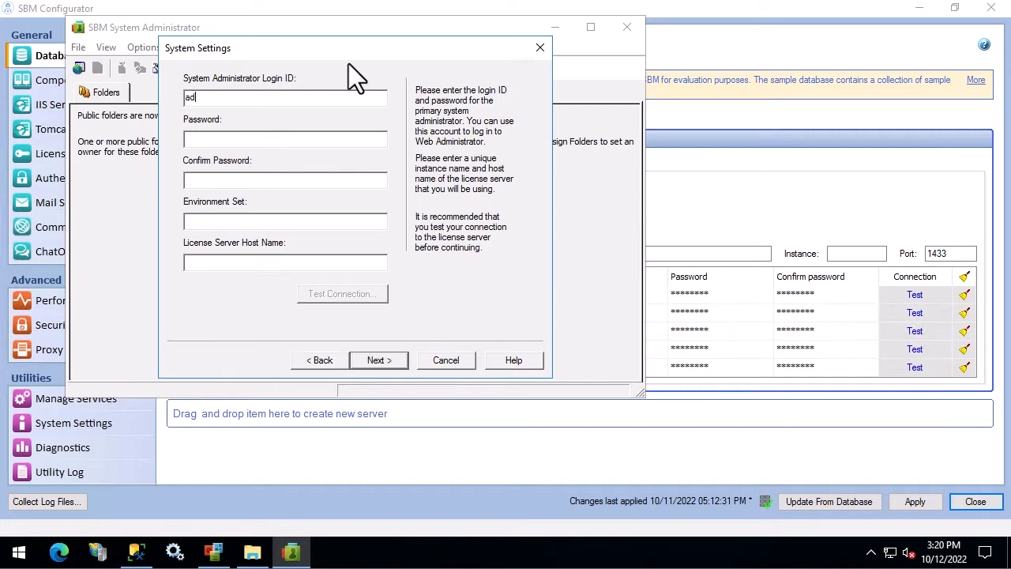
text(min)
key(Tab)
text(admin)
key(Tab)
text(admin)
text(Test)
key(Tab)
Step: Keep all checked Contacts and Companies custom fields and finish building the database structures
click(383, 361)
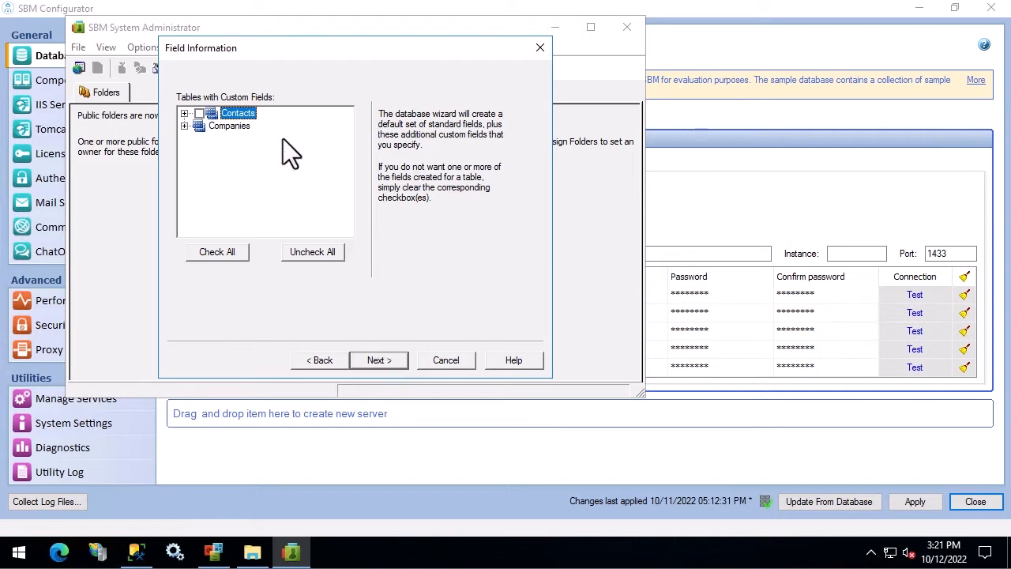
click(183, 113)
click(183, 226)
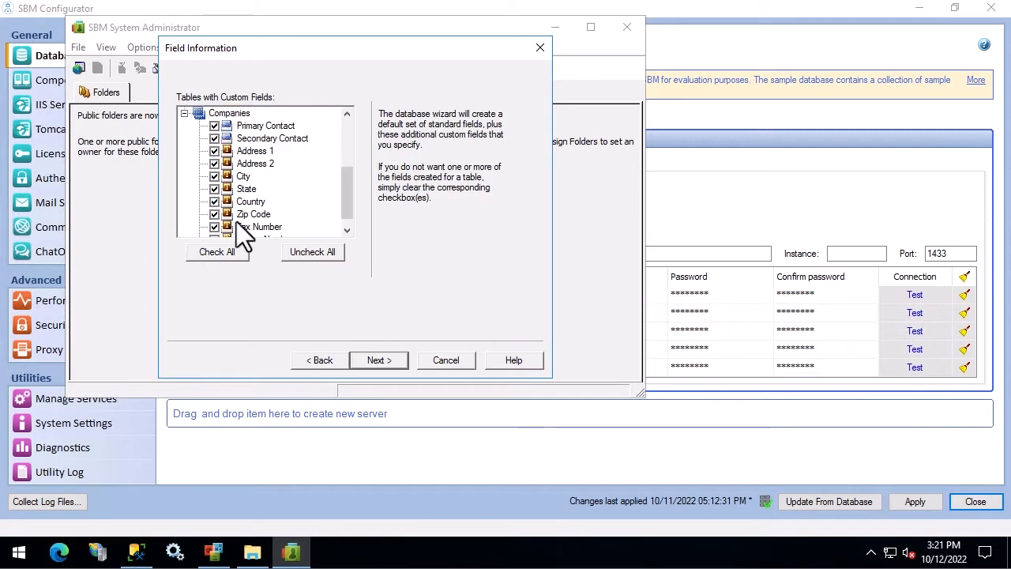
drag(345, 179, 349, 109)
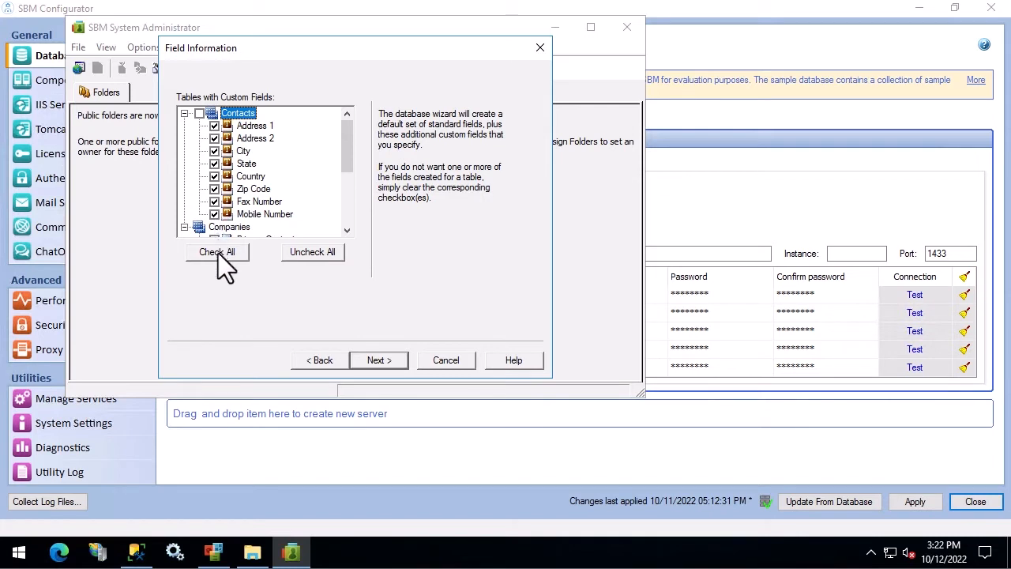
click(379, 360)
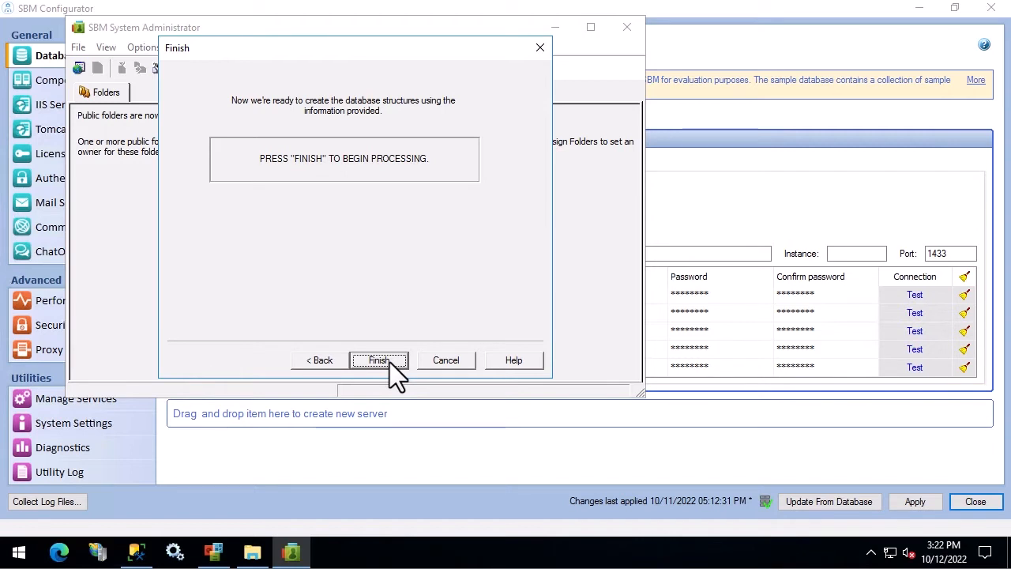
click(389, 361)
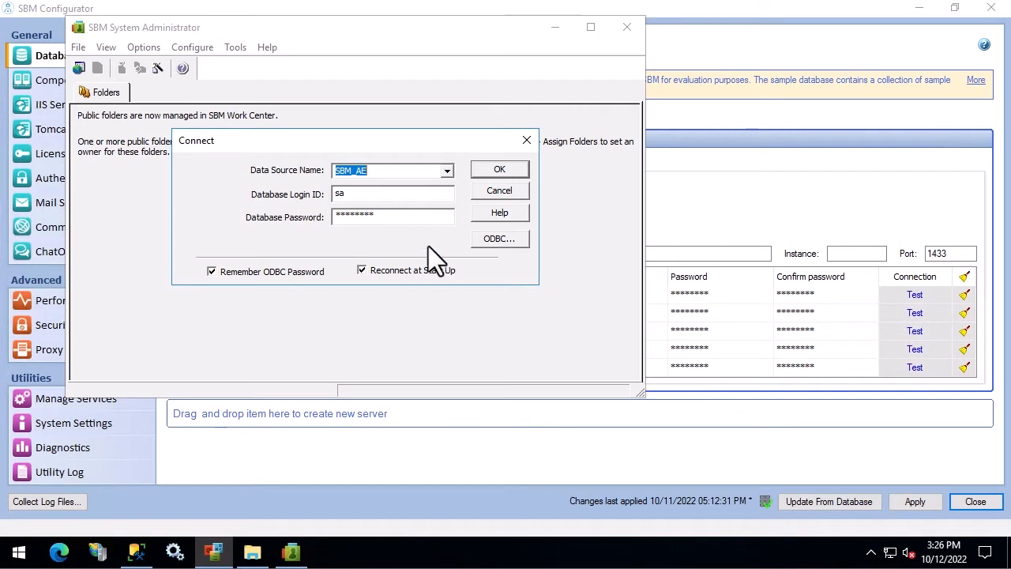
Step: Connect to the new SBM_AE database and review its Server settings without changes
click(499, 169)
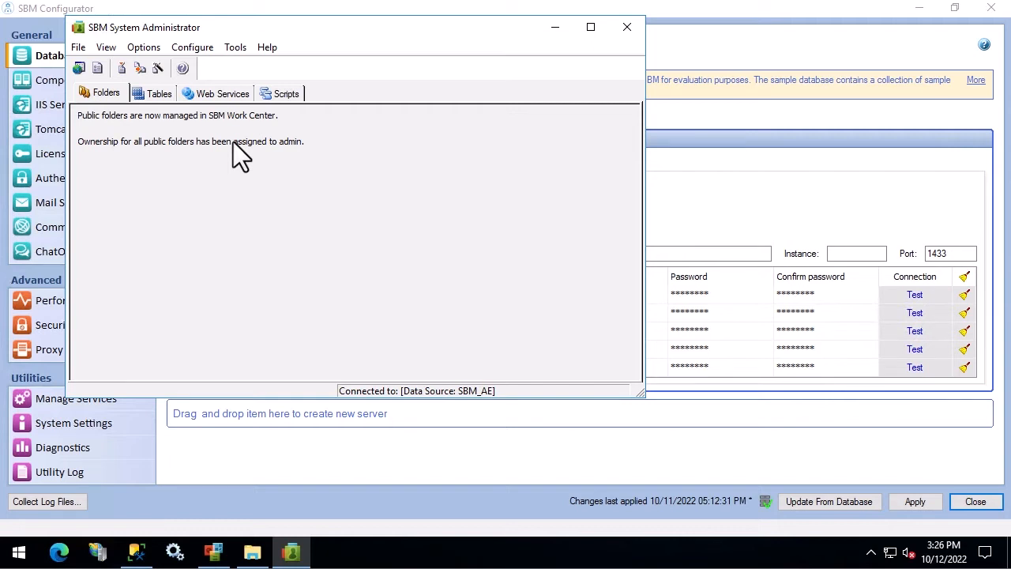
click(136, 52)
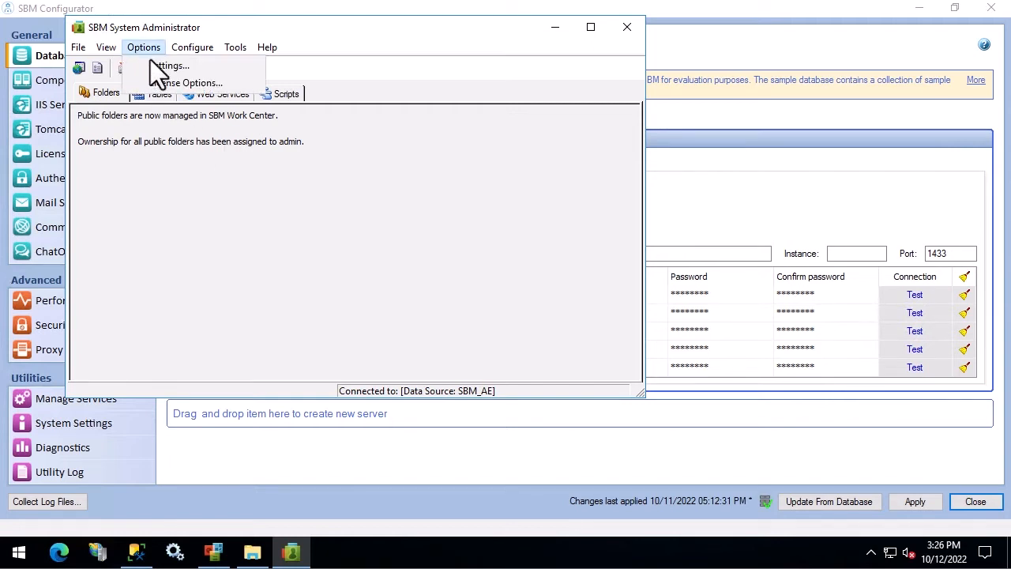
click(160, 65)
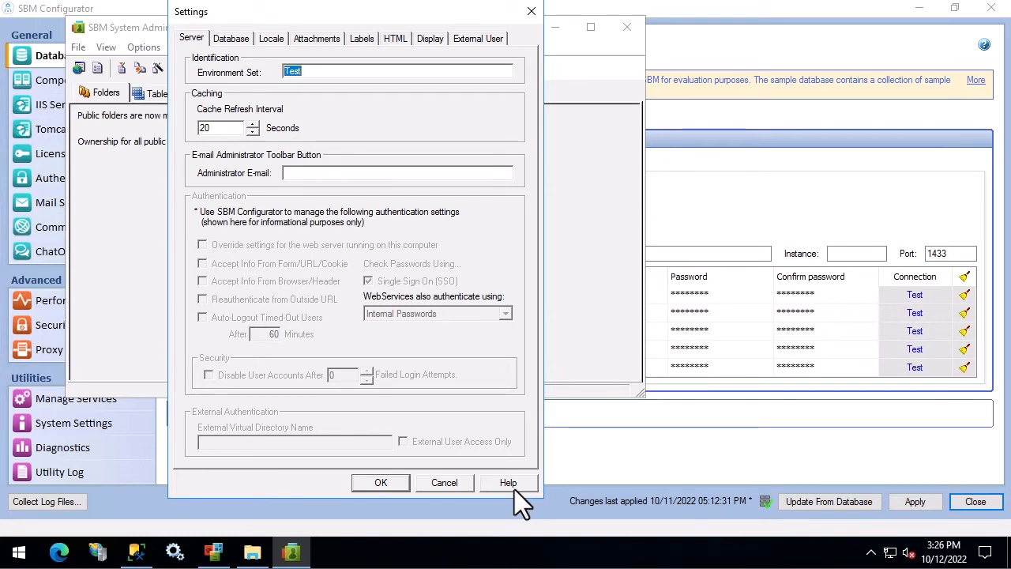
click(451, 485)
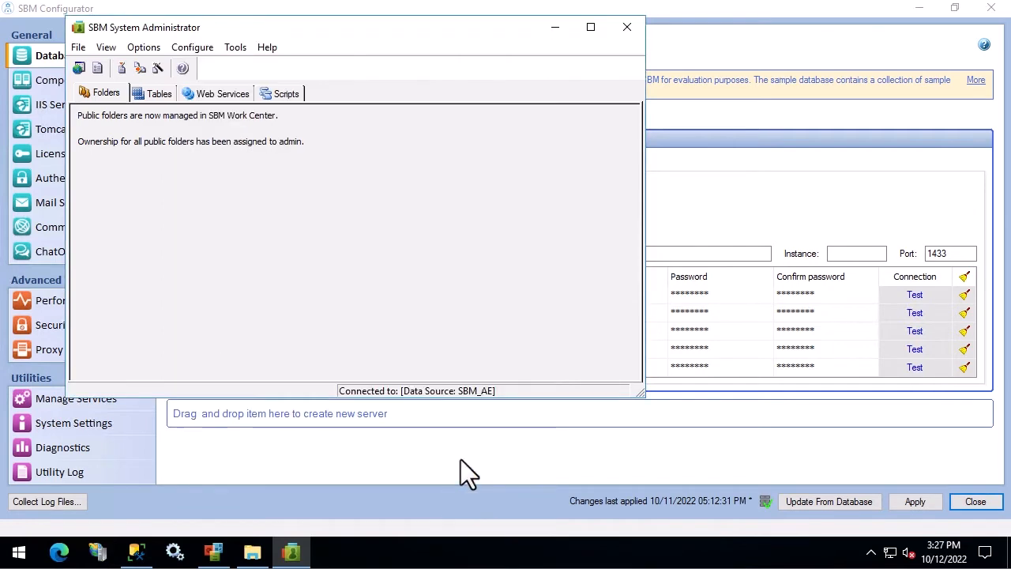
Step: Close System Administrator and review Component Servers, IIS, Tomcat and License Server pages in Configurator
click(627, 27)
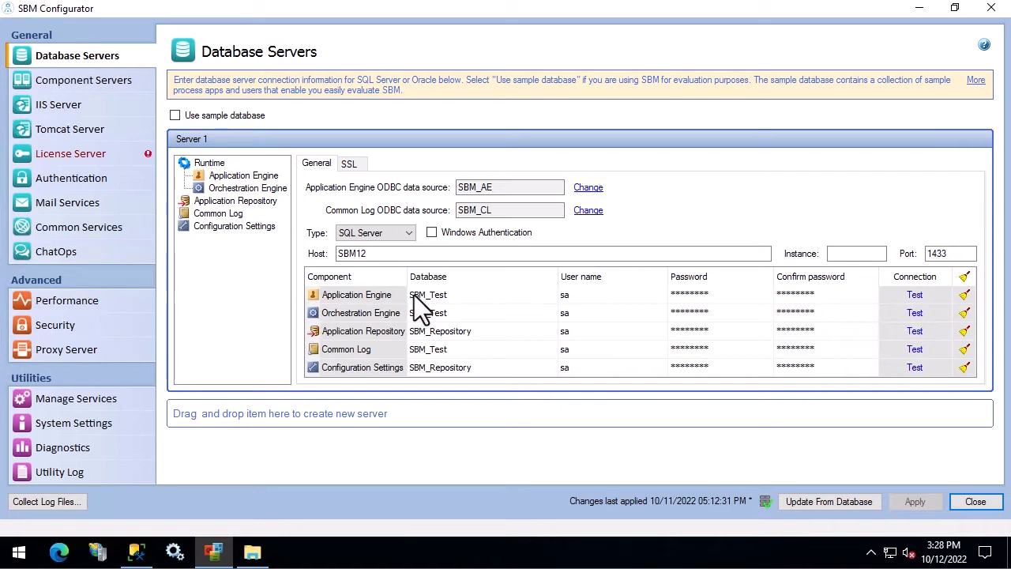
click(65, 80)
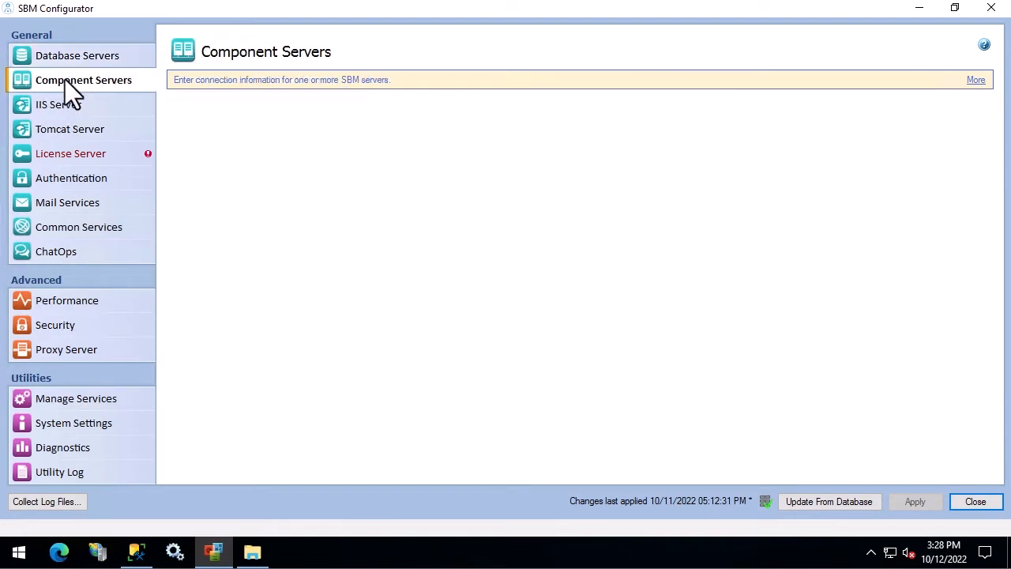
click(63, 102)
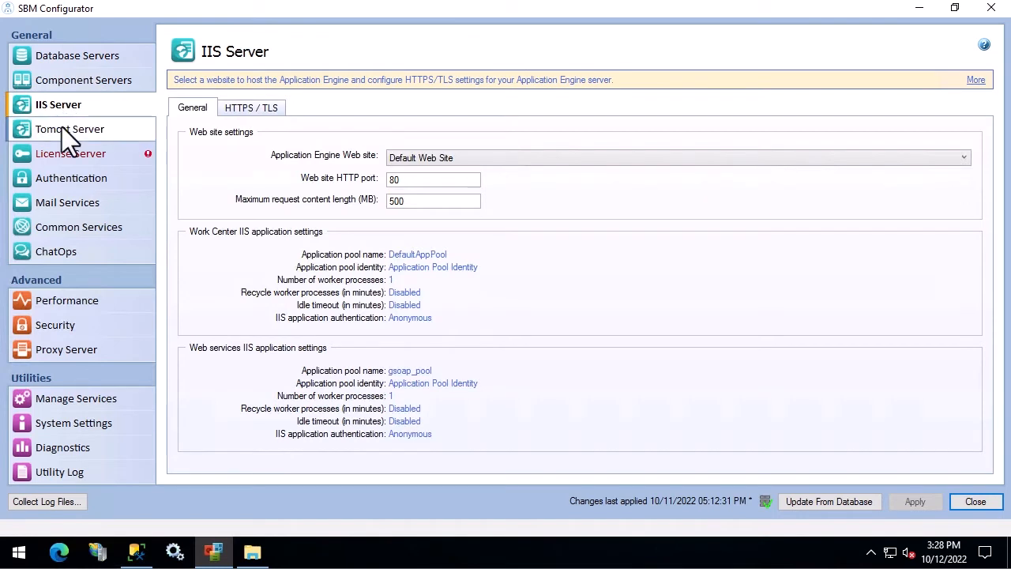
click(62, 127)
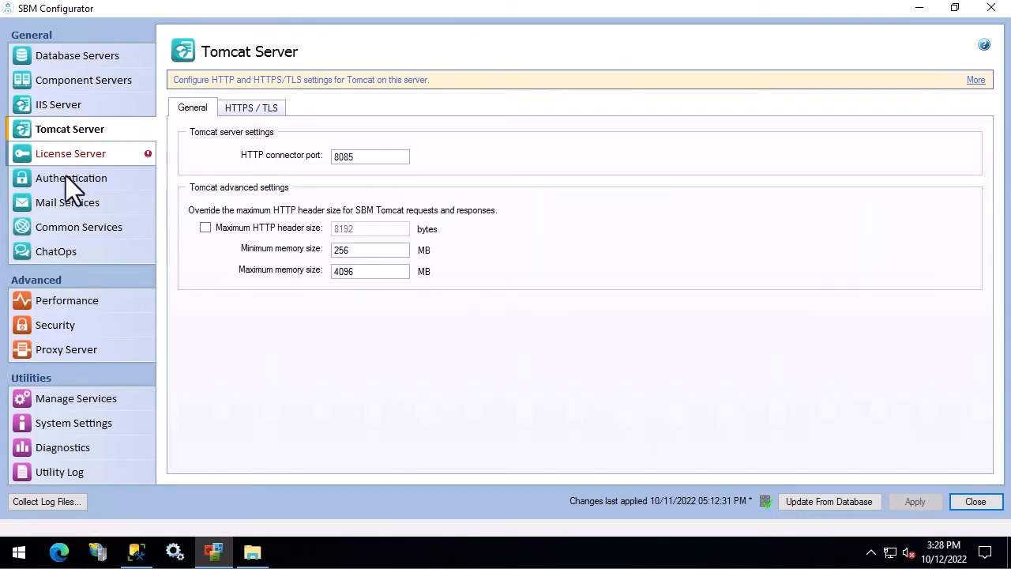
click(68, 154)
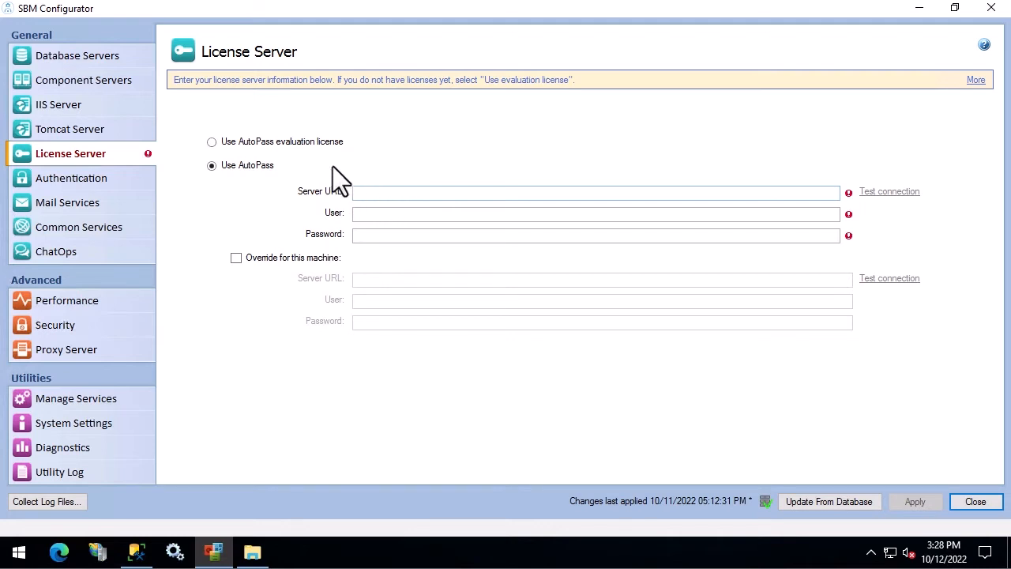
Step: Switch licensing to the AutoPass evaluation license and view the Authentication page
click(212, 143)
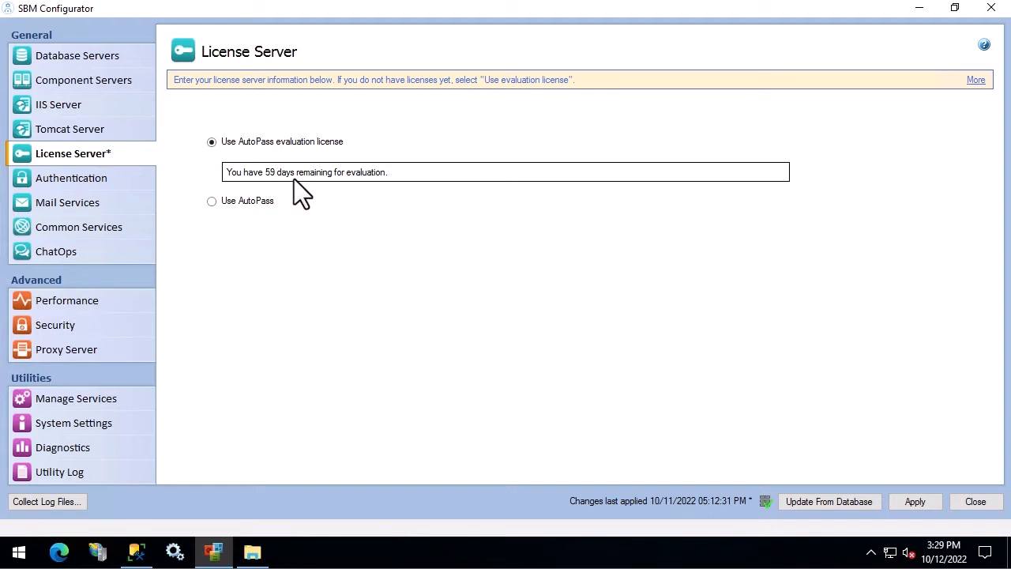
click(94, 175)
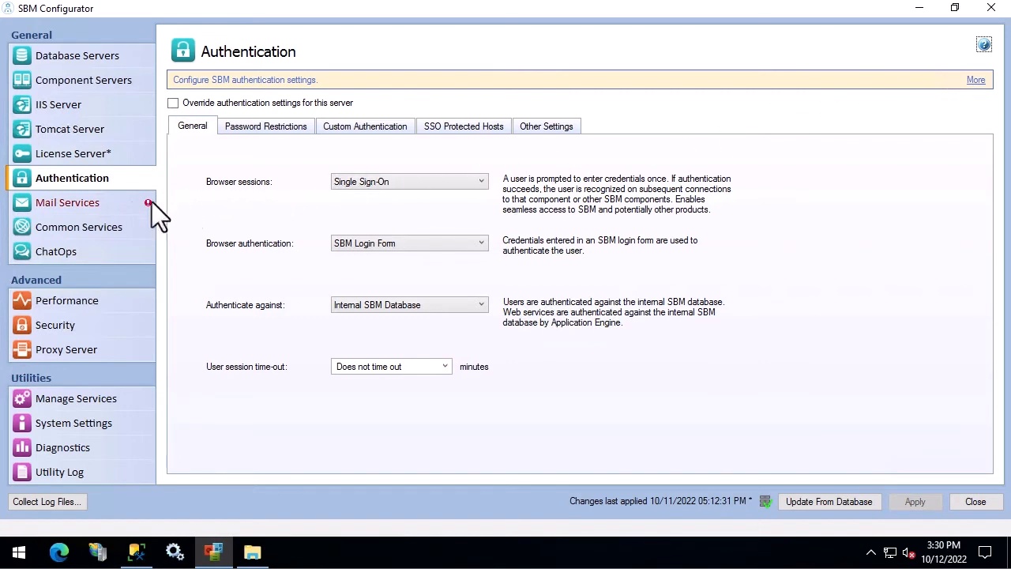
Step: Choose default.htm as the Notification Server's browser e-mail template under Mail Services
click(110, 205)
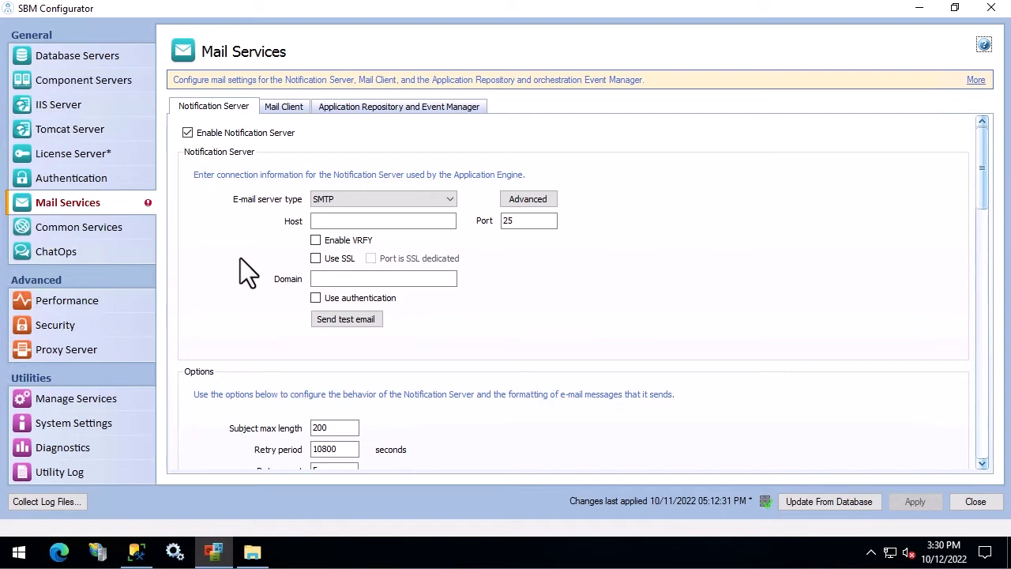
scroll(241, 259, down, 10)
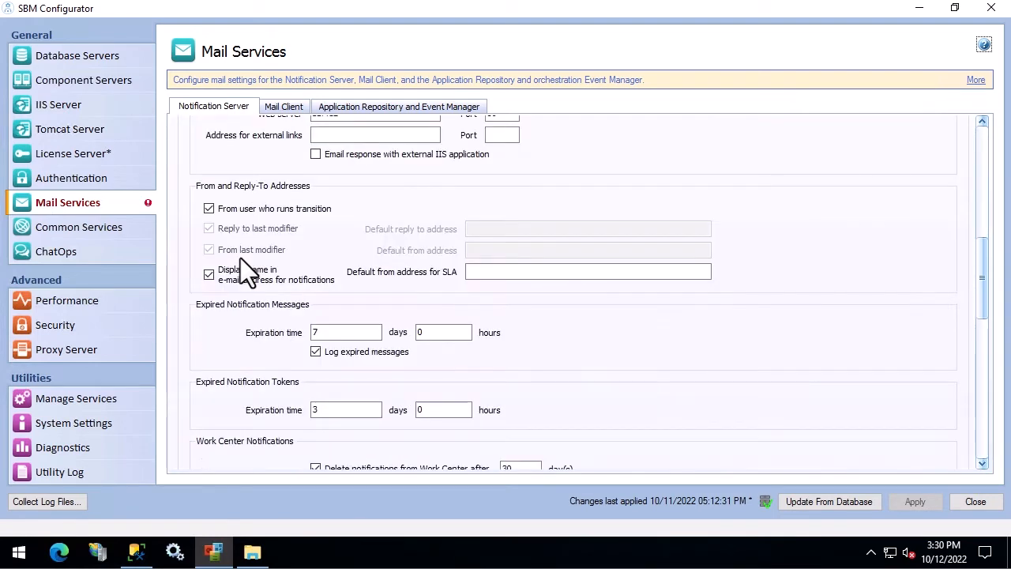
scroll(240, 257, down, 10)
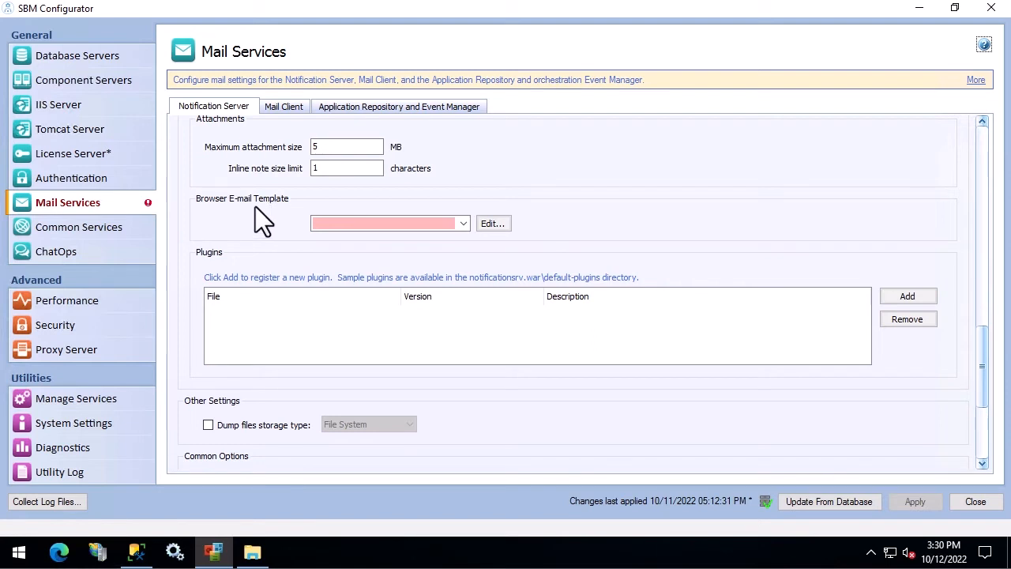
click(462, 224)
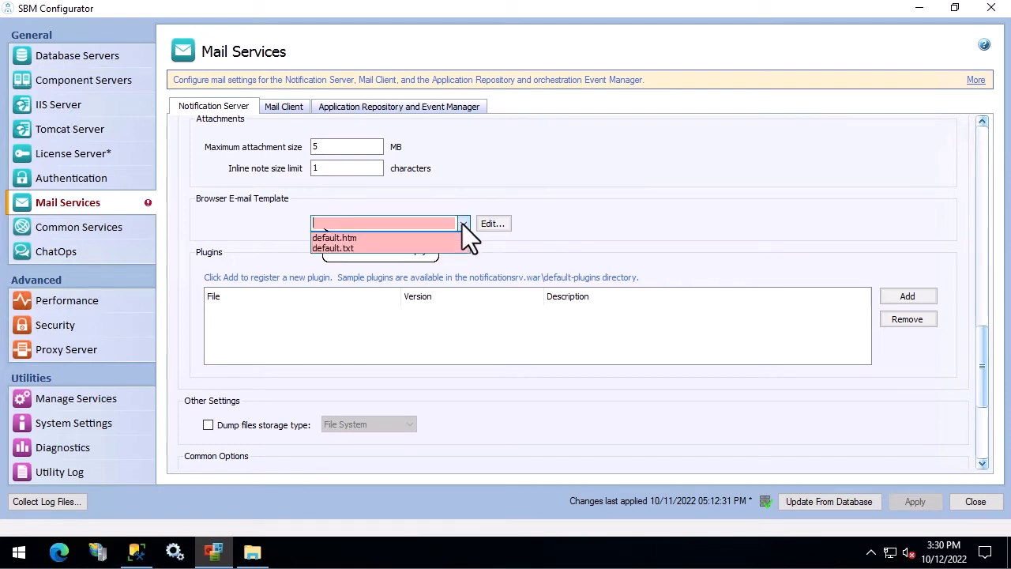
click(360, 238)
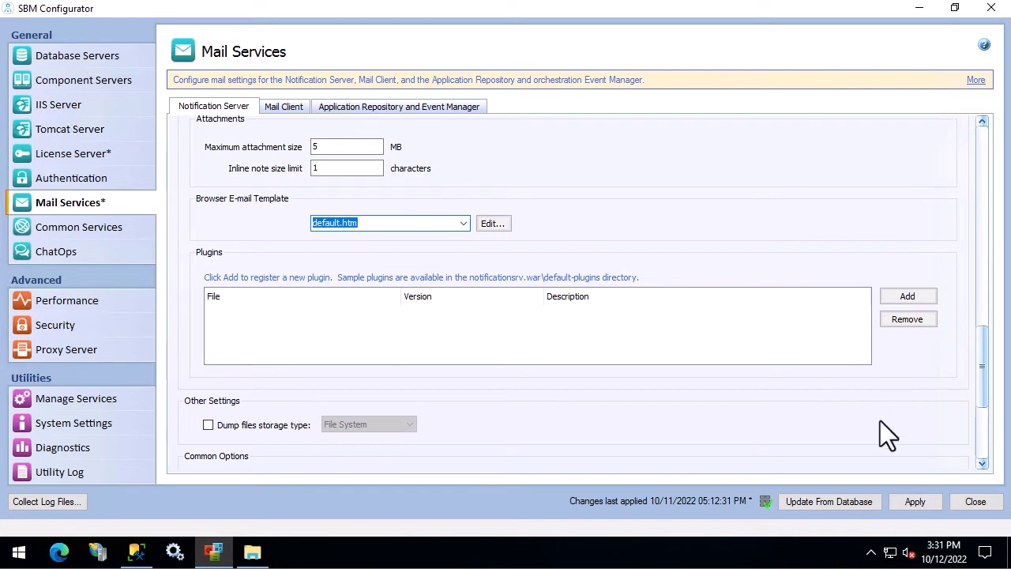
Step: Apply the configuration changes, letting SBM Tomcat, World Wide Web Publishing and SLA Engine stop
click(912, 503)
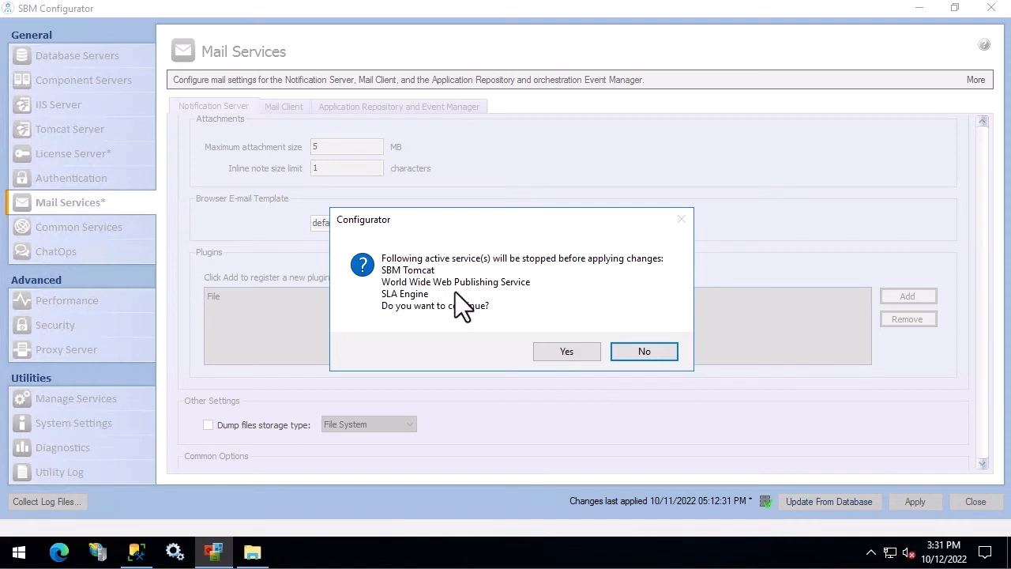
click(573, 354)
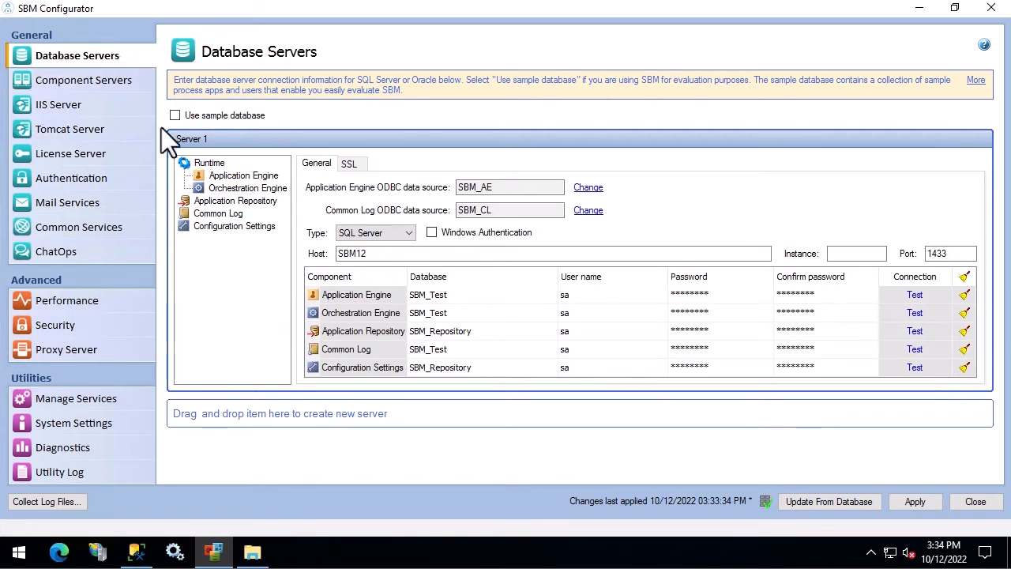
Step: Open Manage Services to see which SBM services run: Tomcat, World Wide Web Publishing, SLA Engine
click(96, 399)
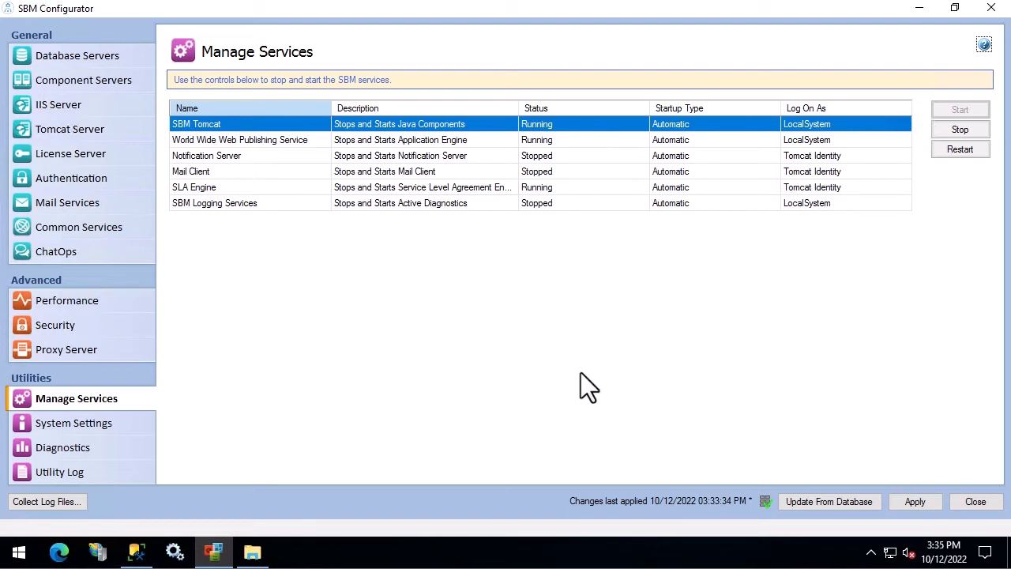
Step: Browse the Micro Focus program group in the Start menu, then open a new Edge window
click(19, 552)
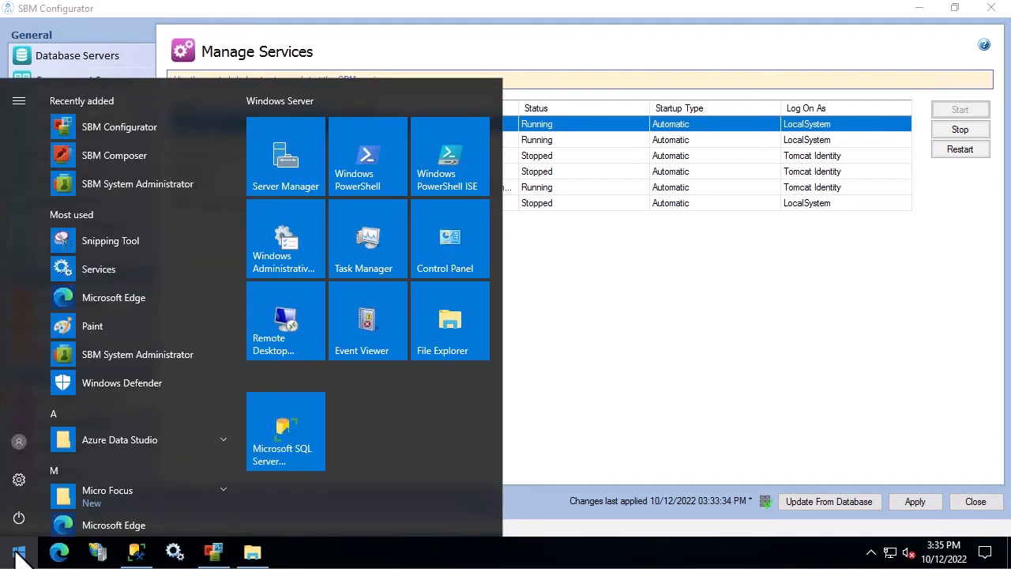
click(103, 493)
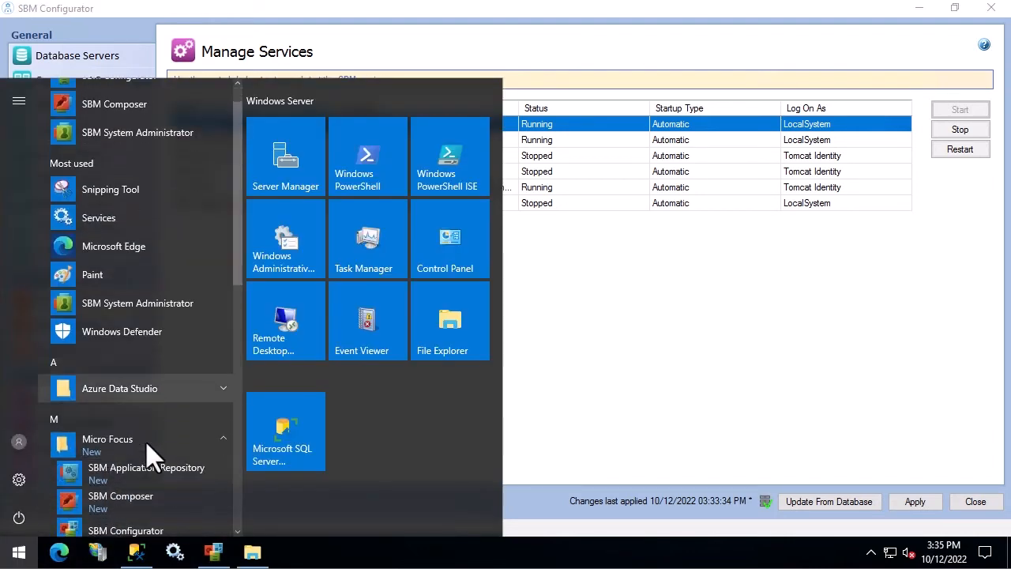
scroll(145, 441, down, 4)
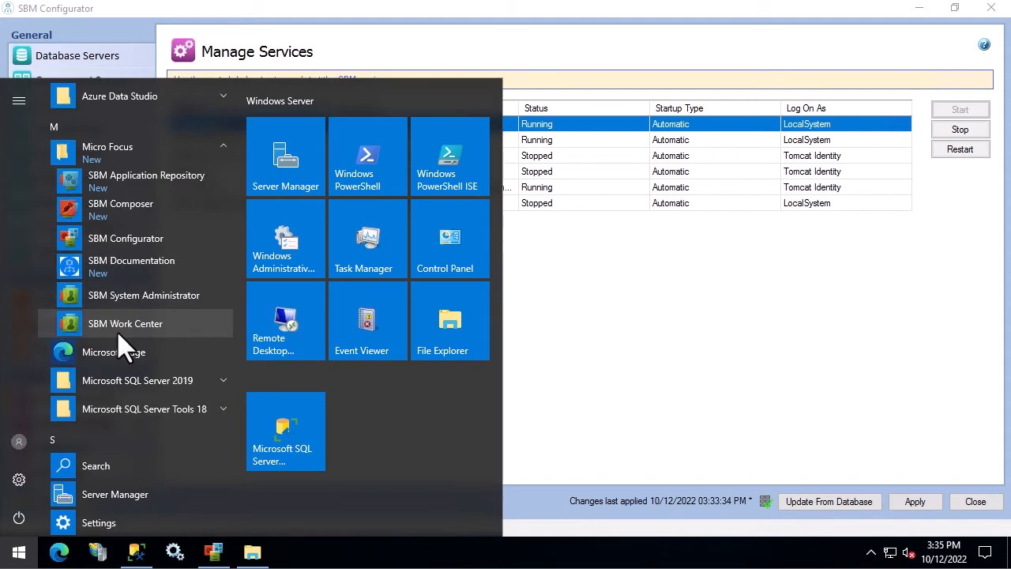
click(586, 334)
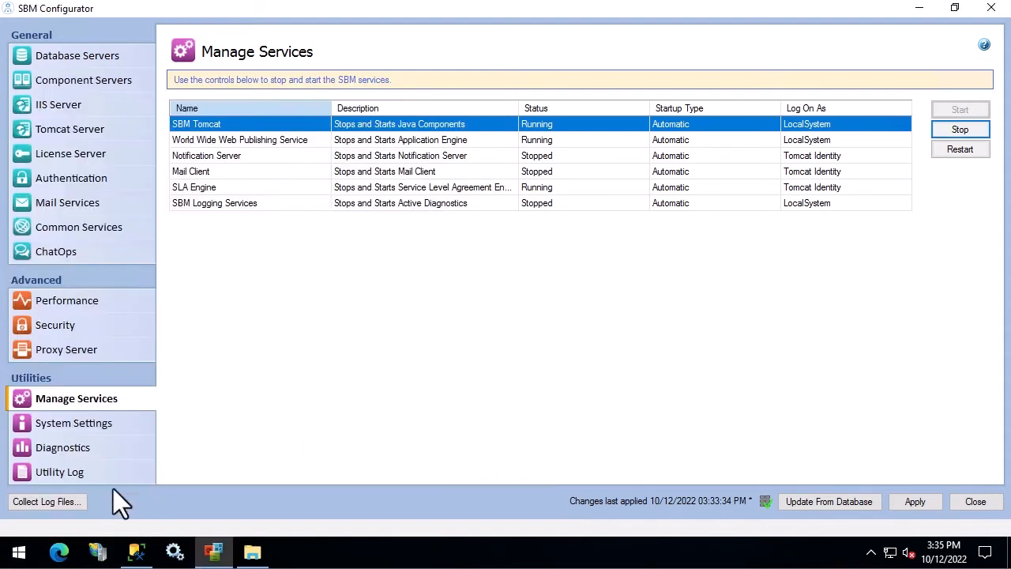
click(59, 551)
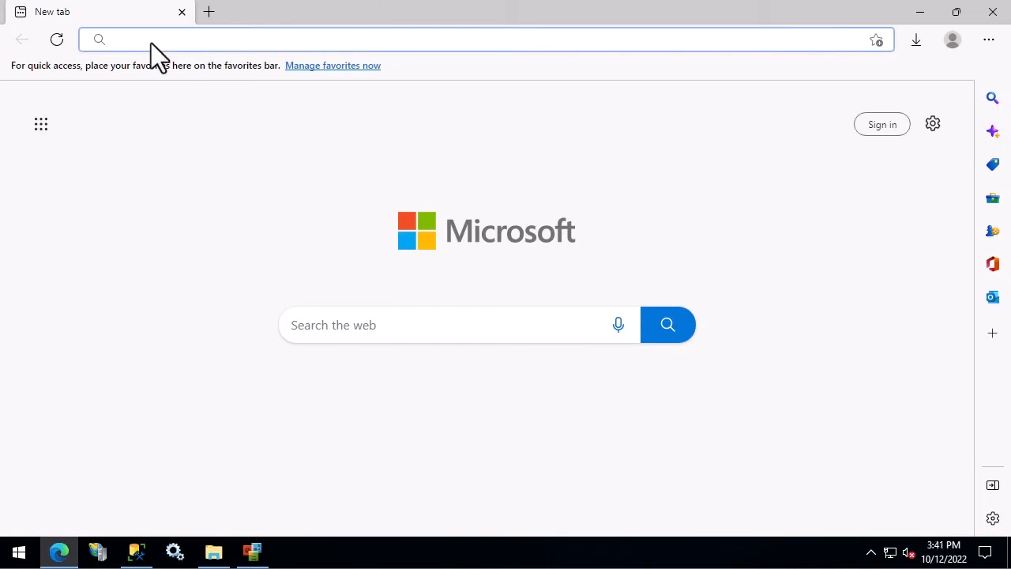
text(https:)
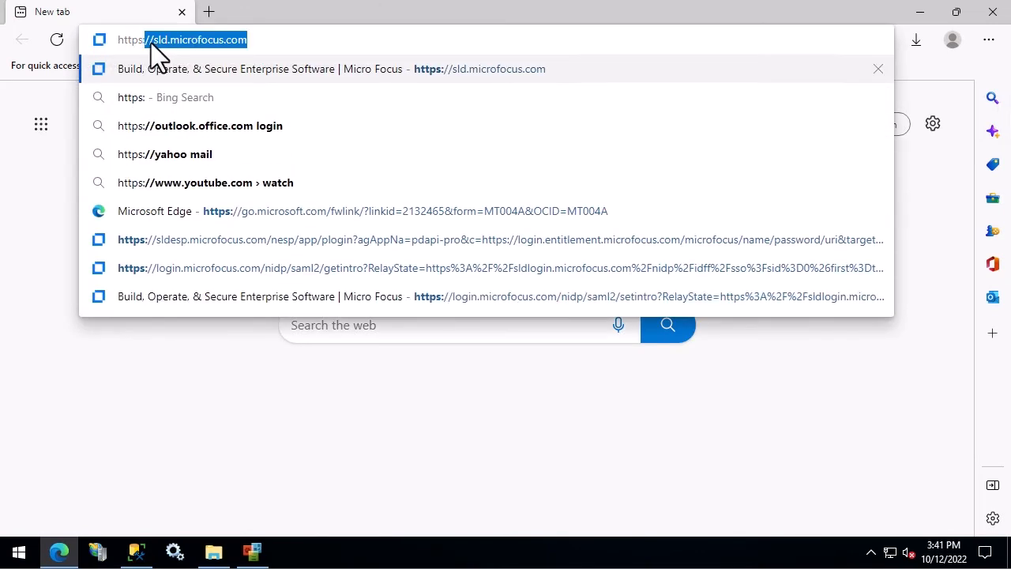
key(BackSpace)
key(BackSpace)
key(BackSpace)
text(://)
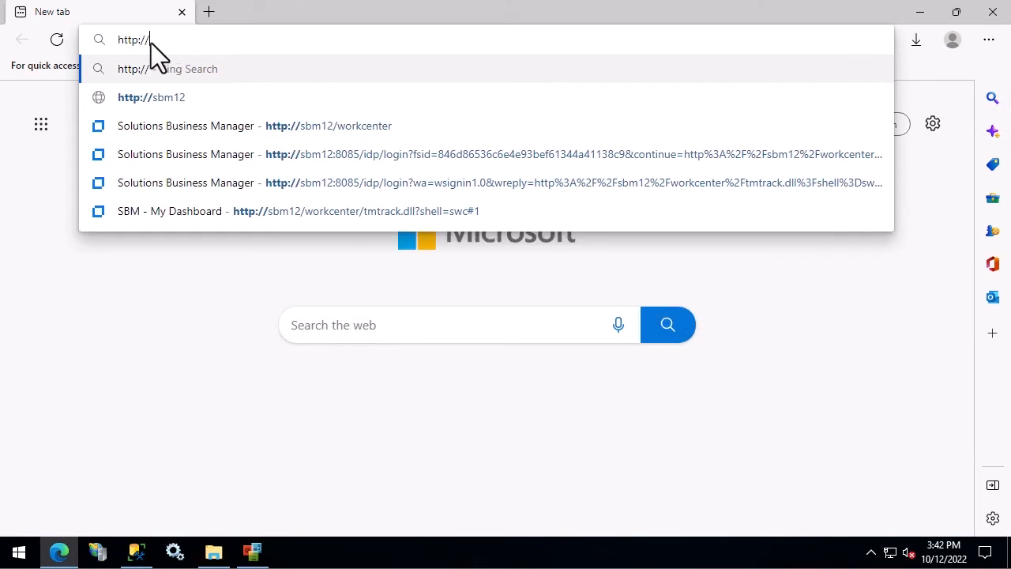
text(sbm)
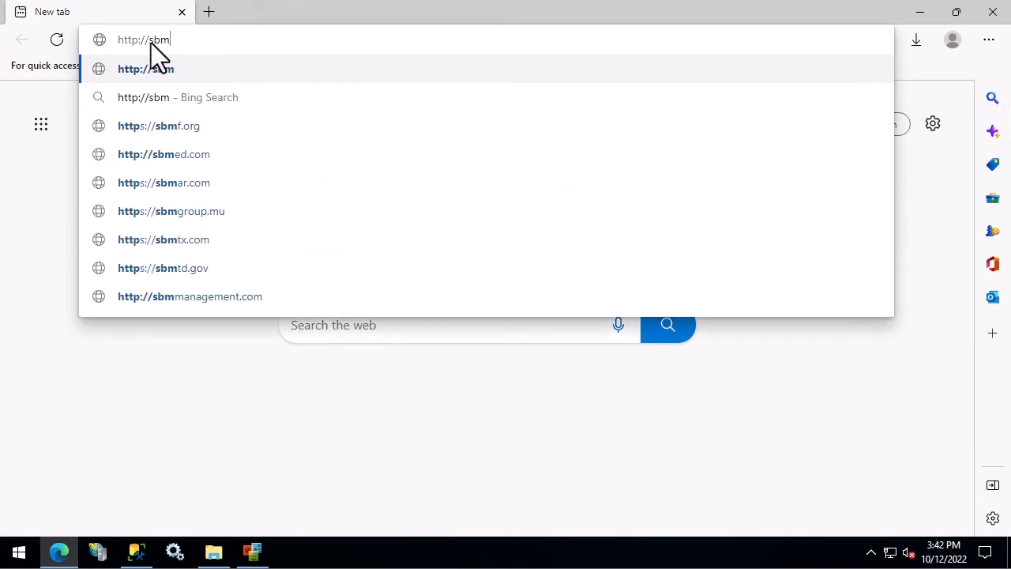
text(12)
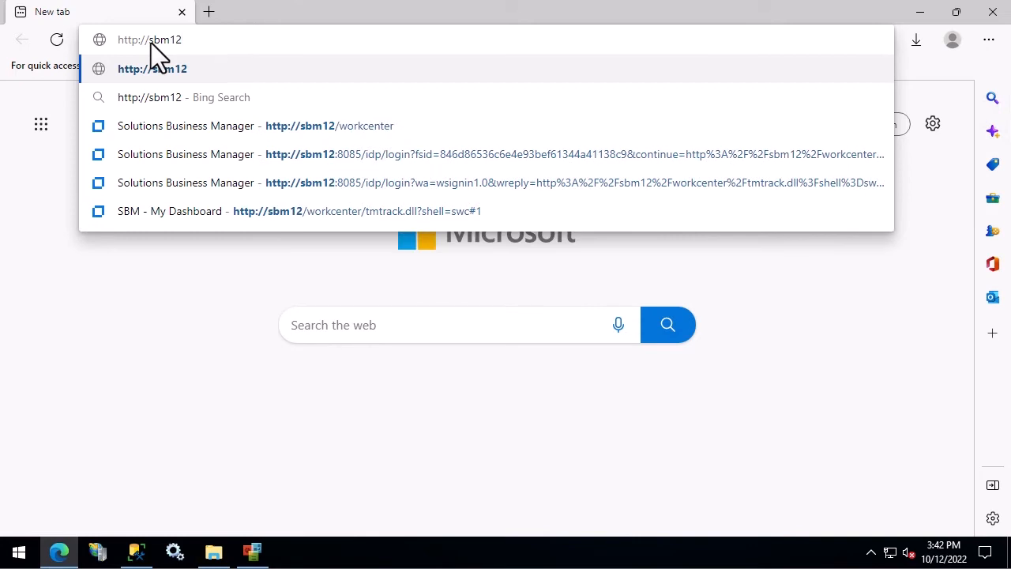
text(/workc)
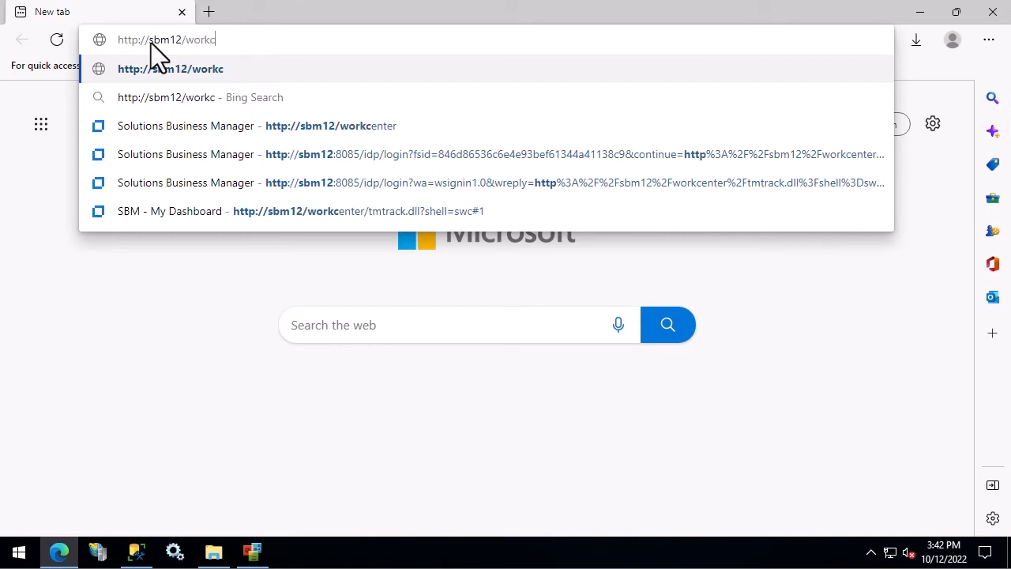
text(enter)
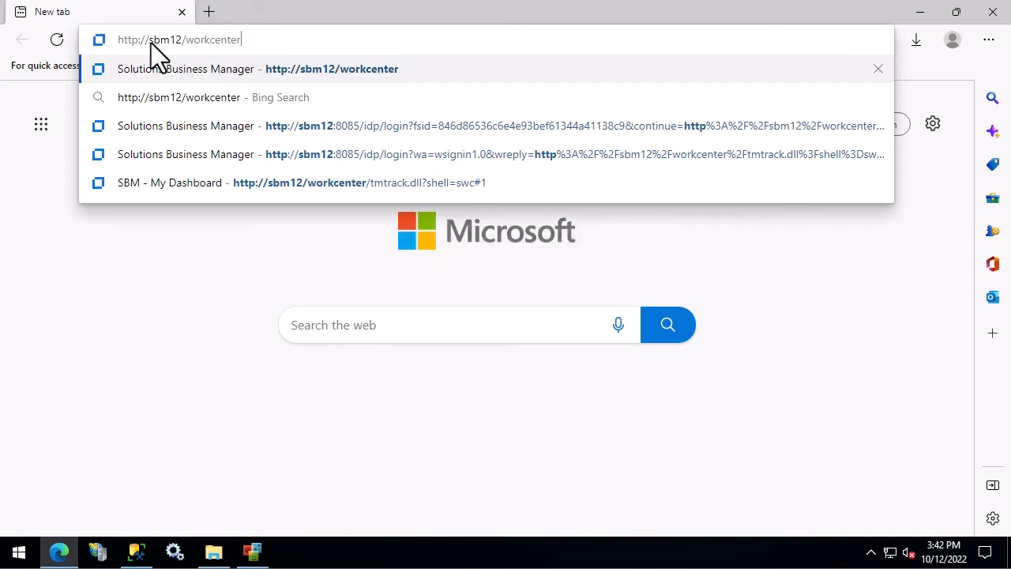
key(Return)
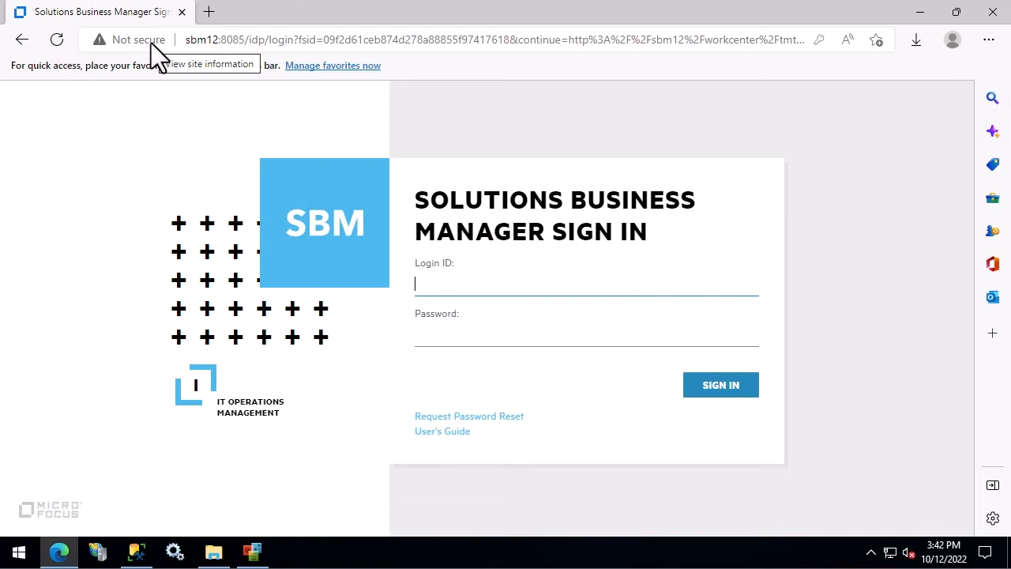
Step: Sign in to SBM Work Center with the admin account and its saved password
text(admin)
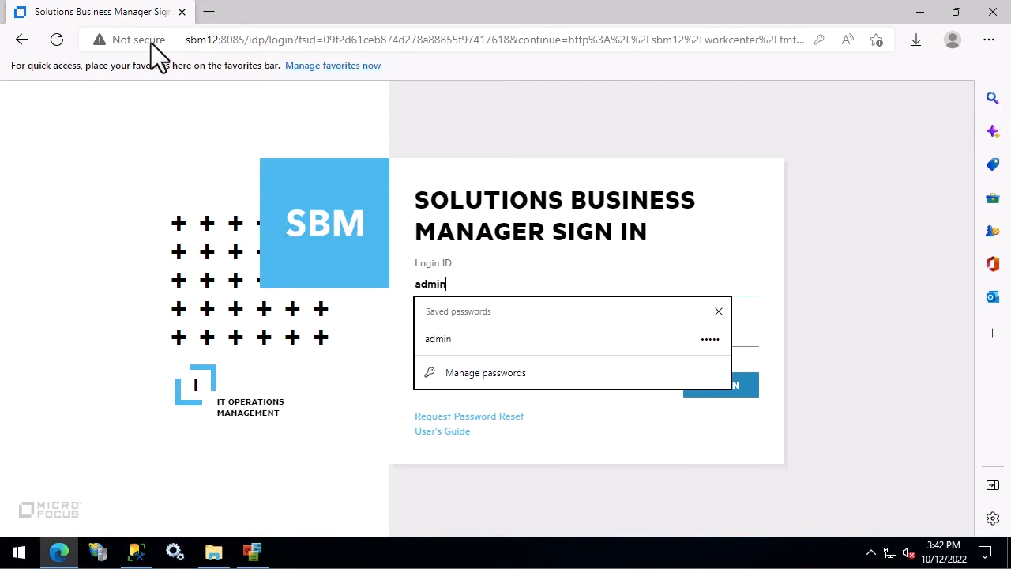
key(Tab)
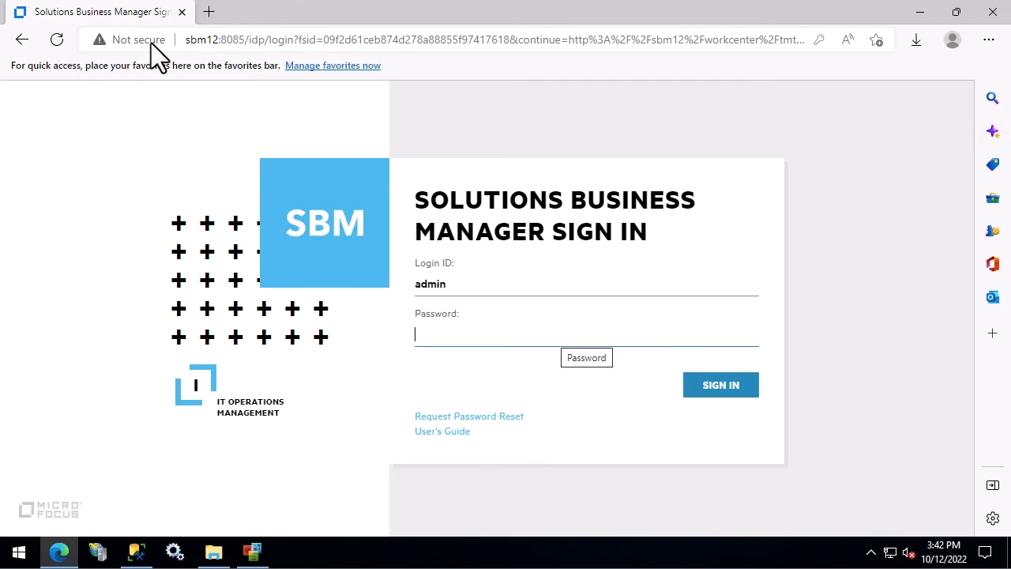
text(admin)
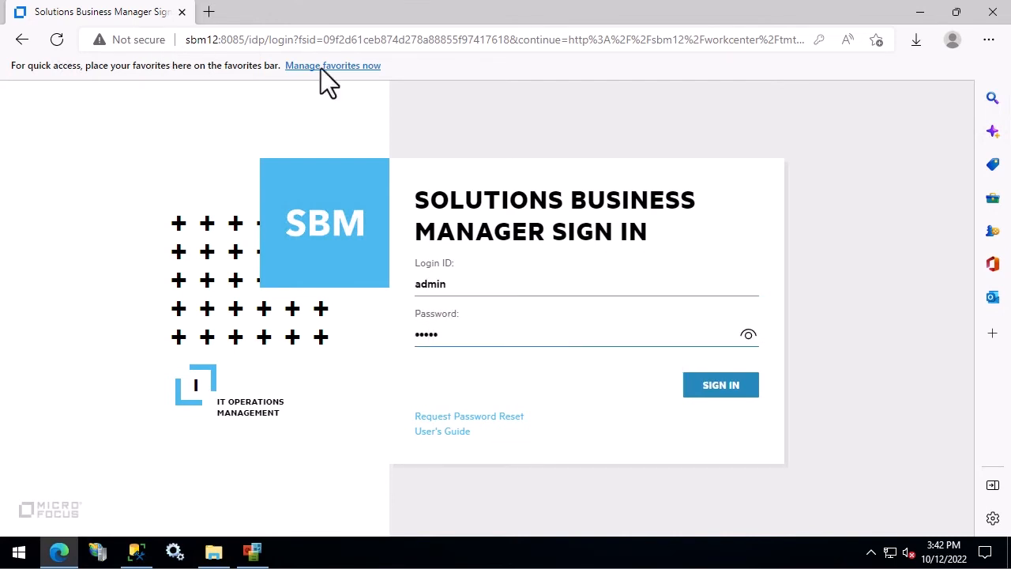
click(723, 384)
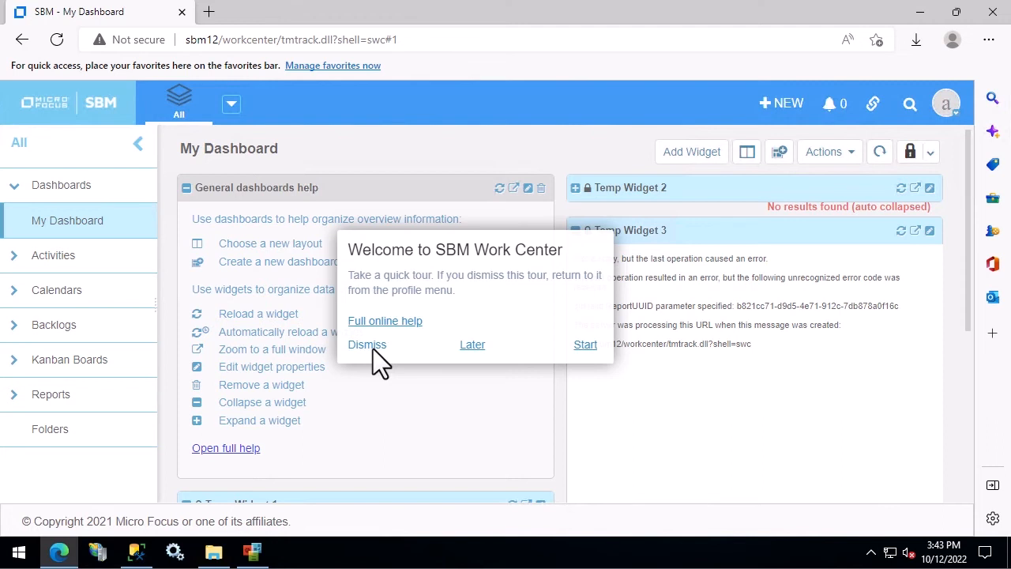
Step: Dismiss the 'Welcome to SBM Work Center' quick-tour popup
click(472, 345)
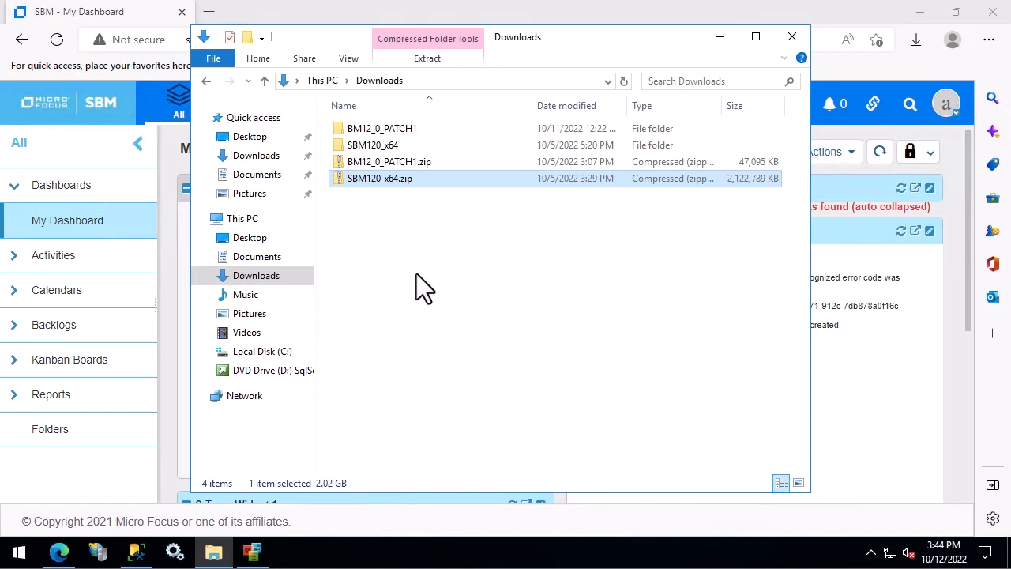
Step: Open the extracted BM12_0_PATCH1 folder, select its SBM folder, and return to Edge
click(353, 162)
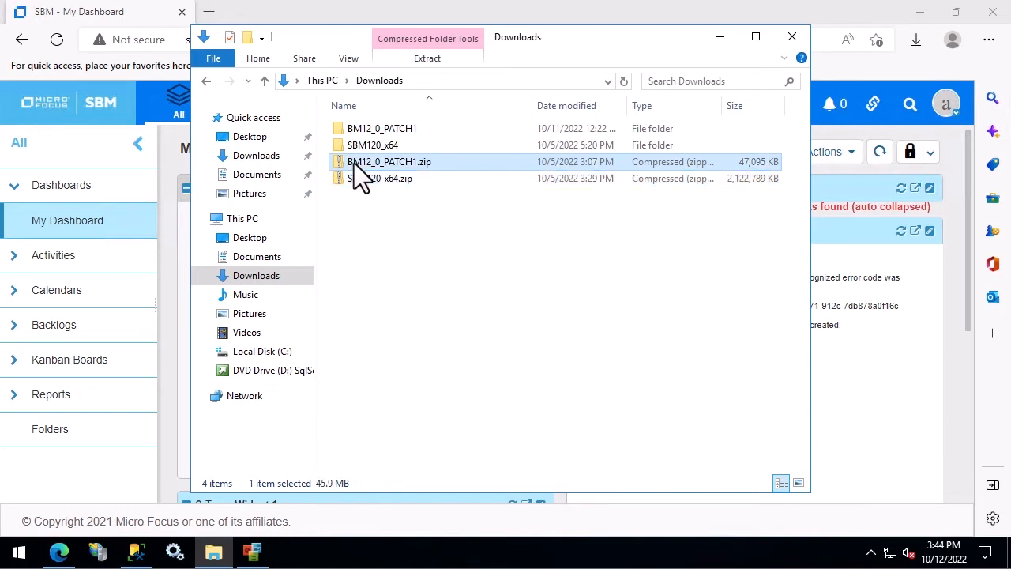
double_click(389, 129)
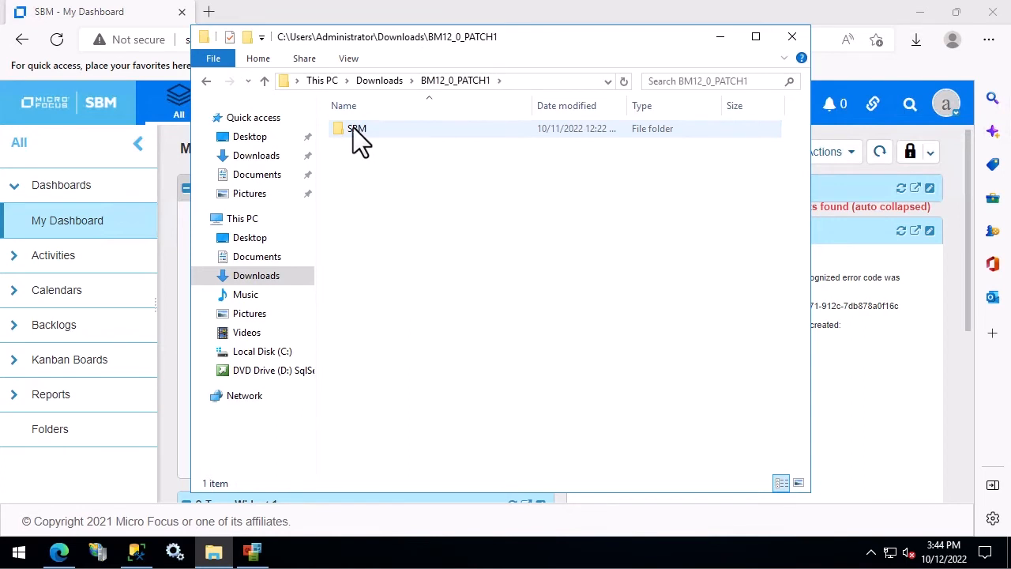
click(354, 131)
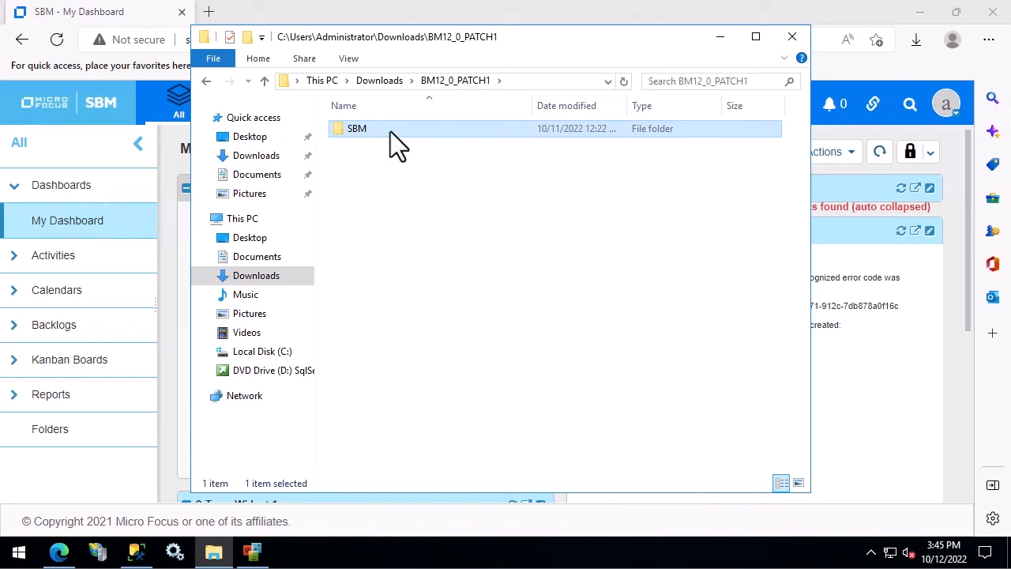
click(432, 11)
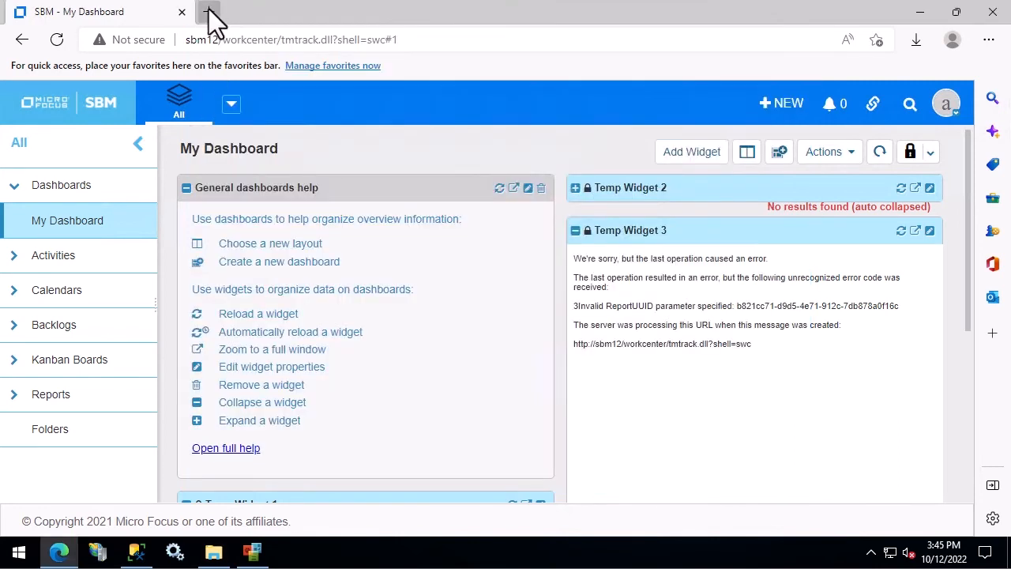
Step: Open sld.microfocus.com in a new Edge tab
click(208, 12)
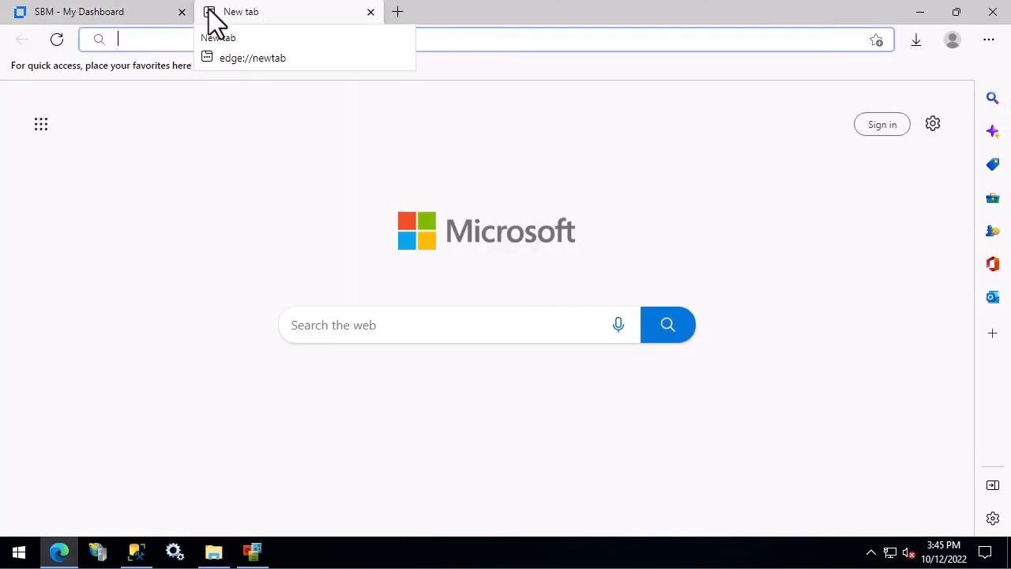
text(sld)
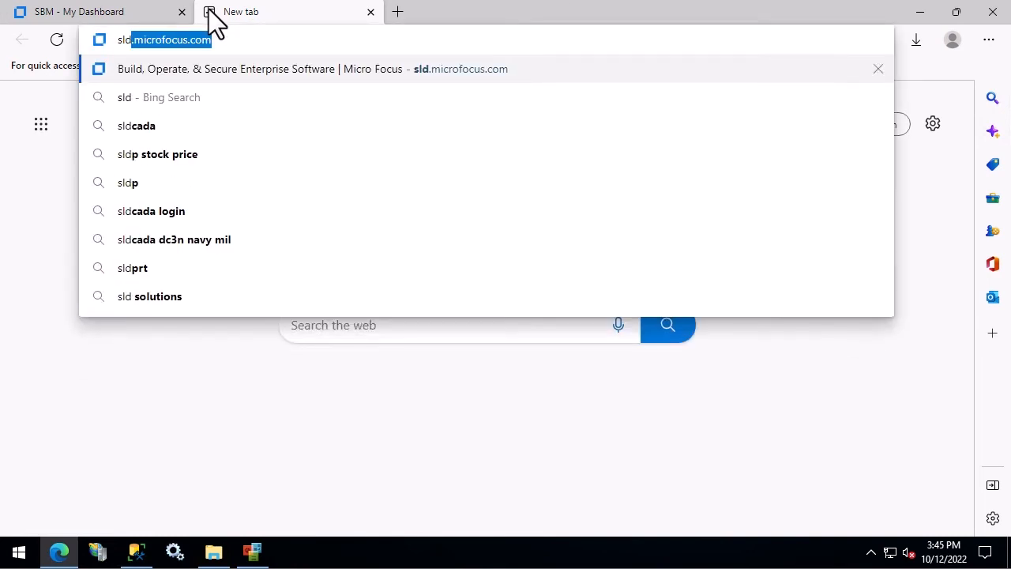
key(Return)
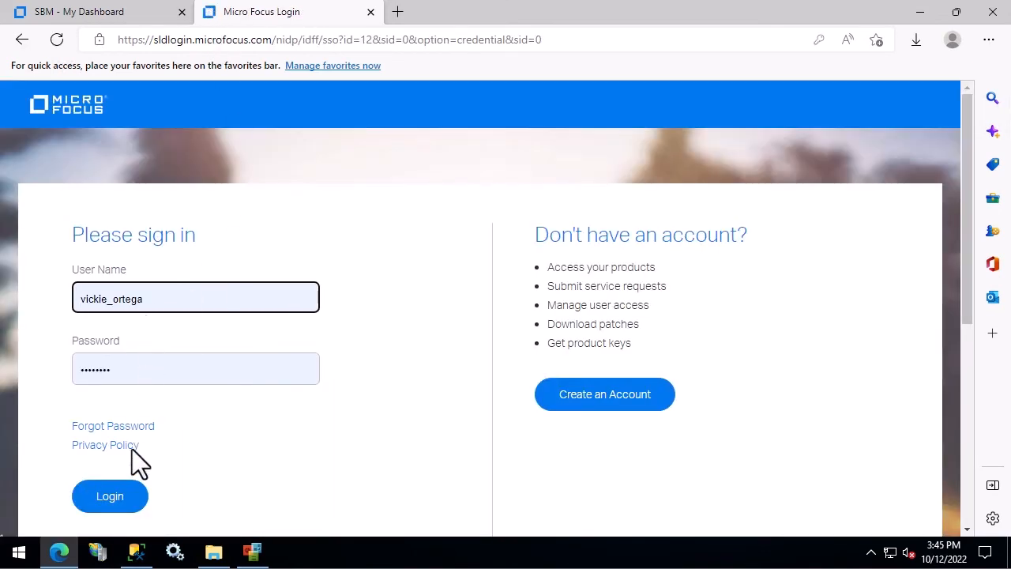
Step: Log in to the SLD portal, accept the terms and conditions, and close the access guidance
click(104, 496)
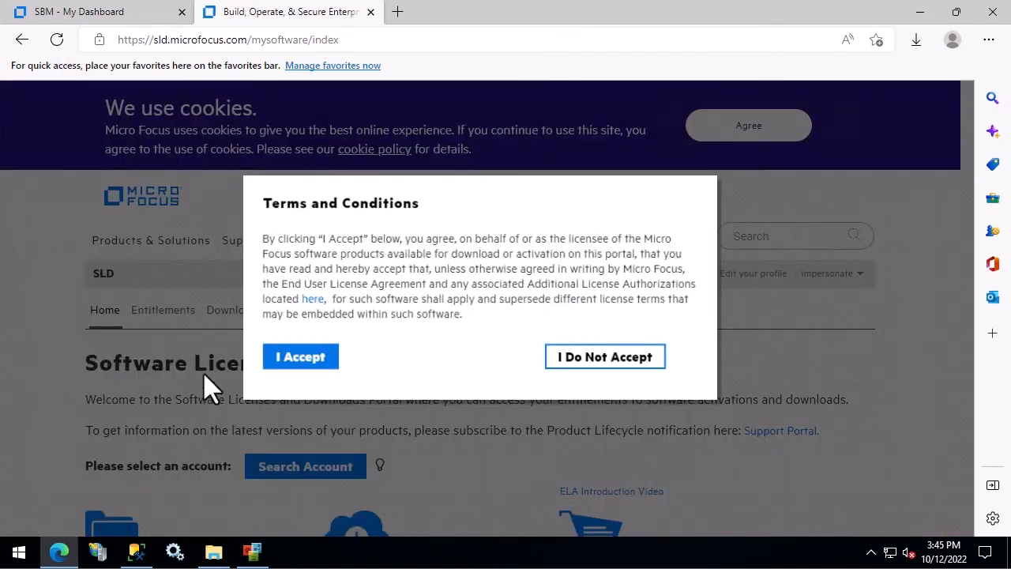
click(290, 348)
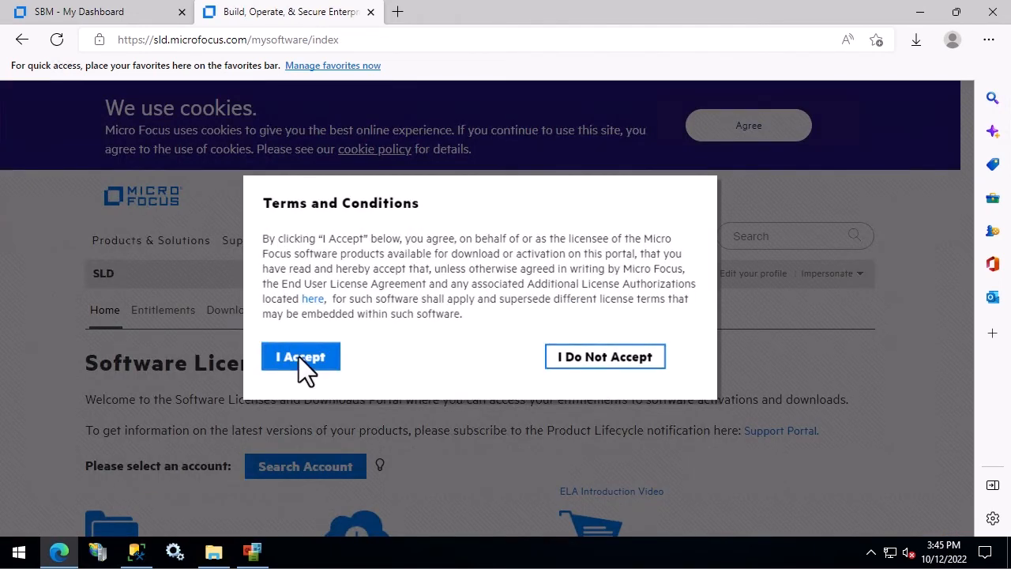
click(299, 356)
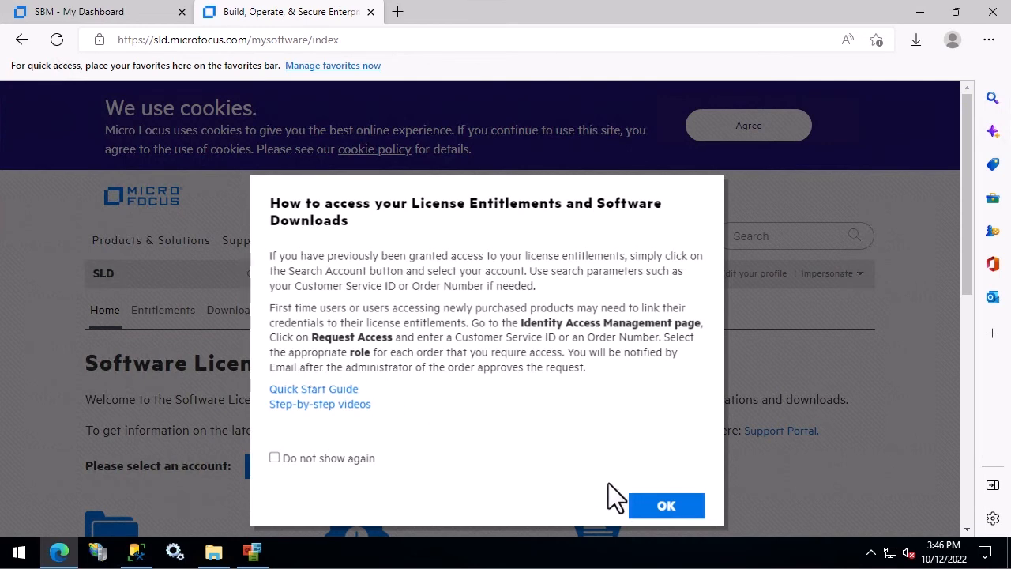
click(678, 503)
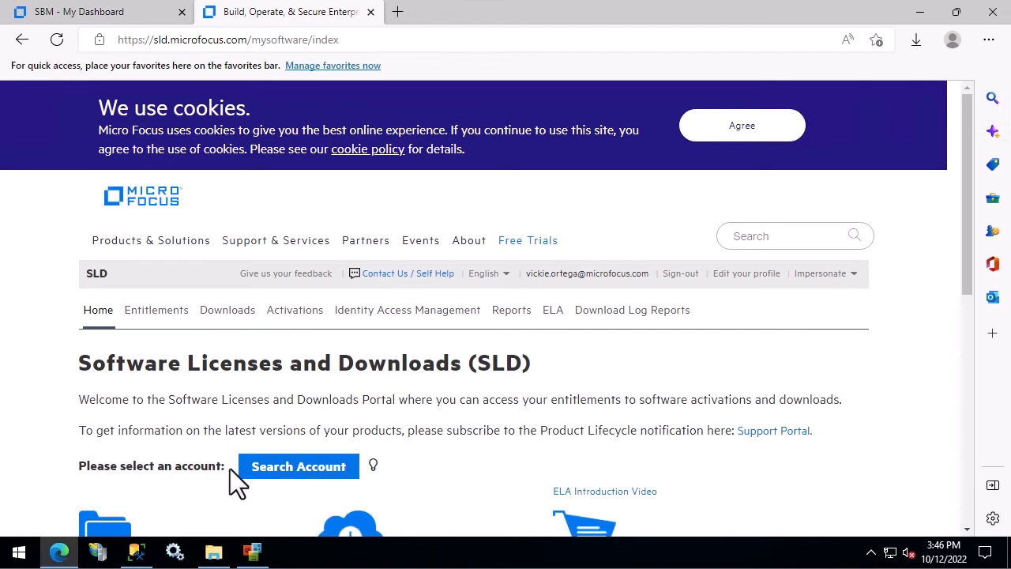
Step: Search accounts by Account Name for the user's own name and select the matching account
click(324, 467)
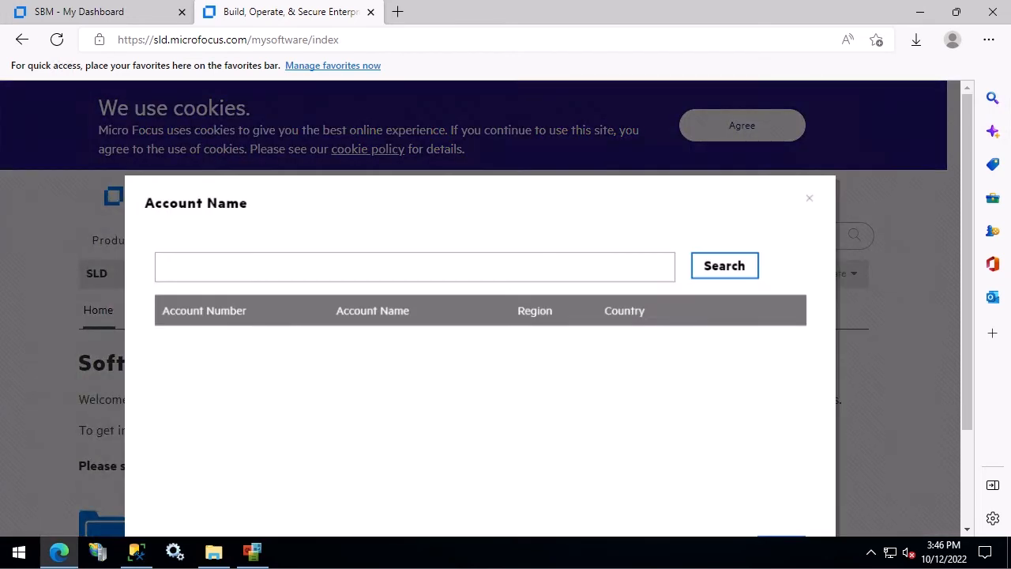
click(174, 270)
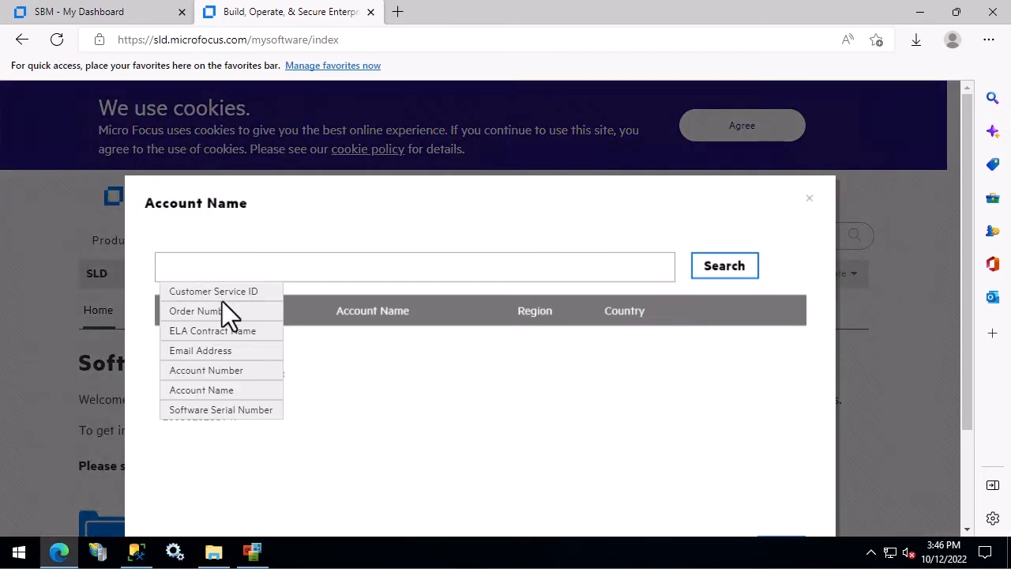
click(223, 390)
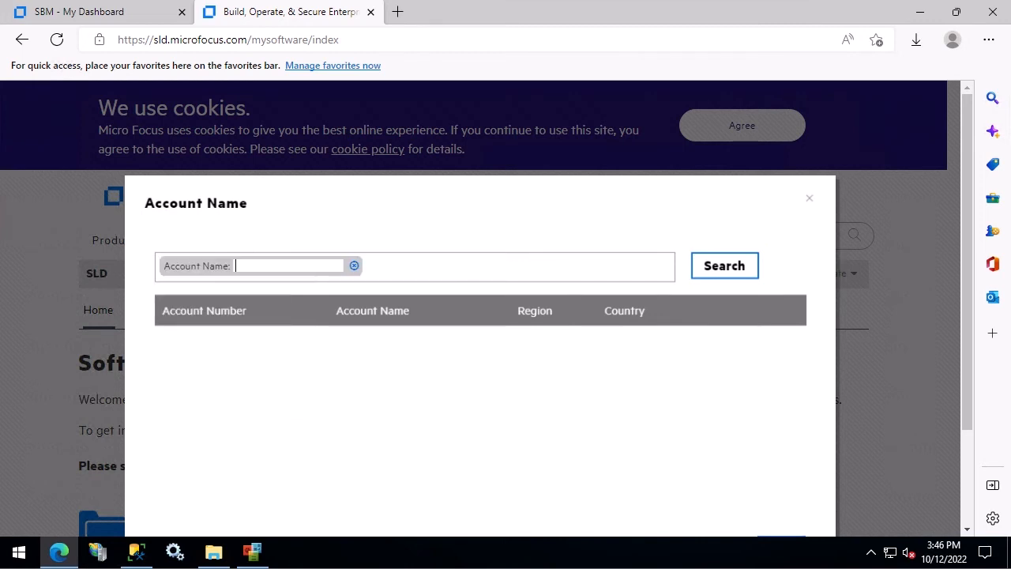
text(vickie)
key(Return)
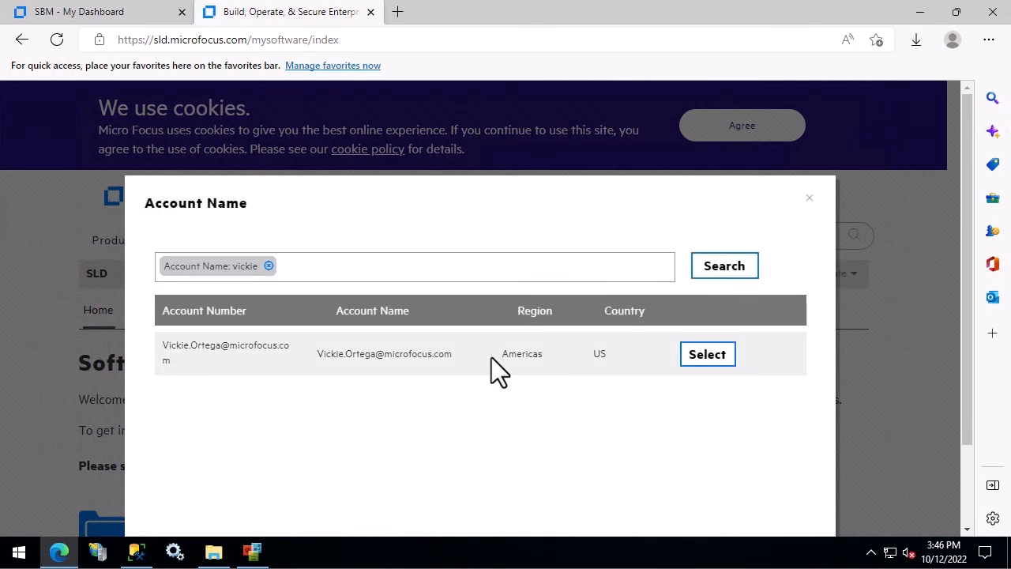
click(708, 353)
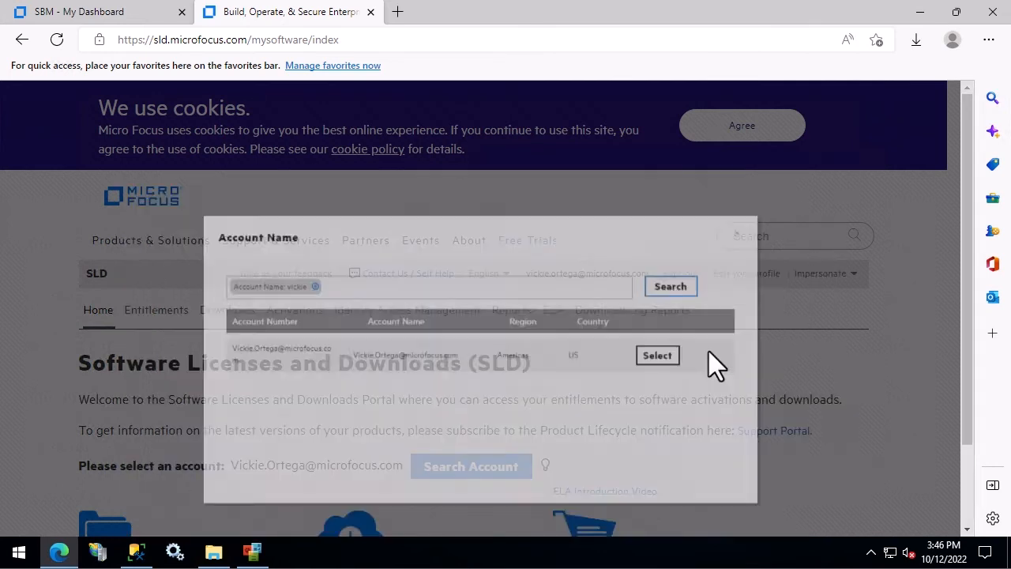
scroll(708, 352, down, 2)
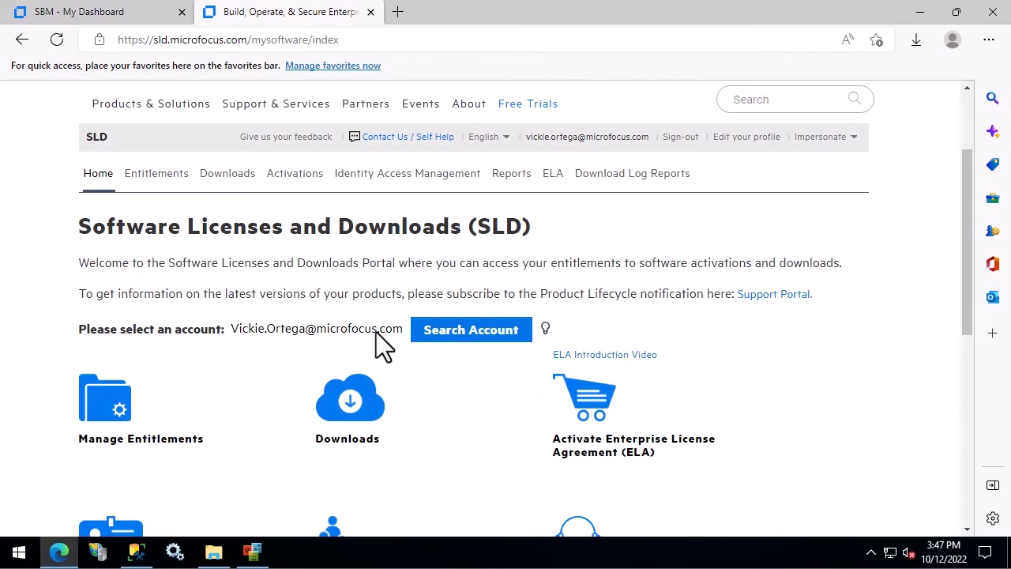
Step: Filter downloads to SBM, SBM Production Concurrent User Sub SW E-LTU, version 12.0, showing Patch 1
click(351, 399)
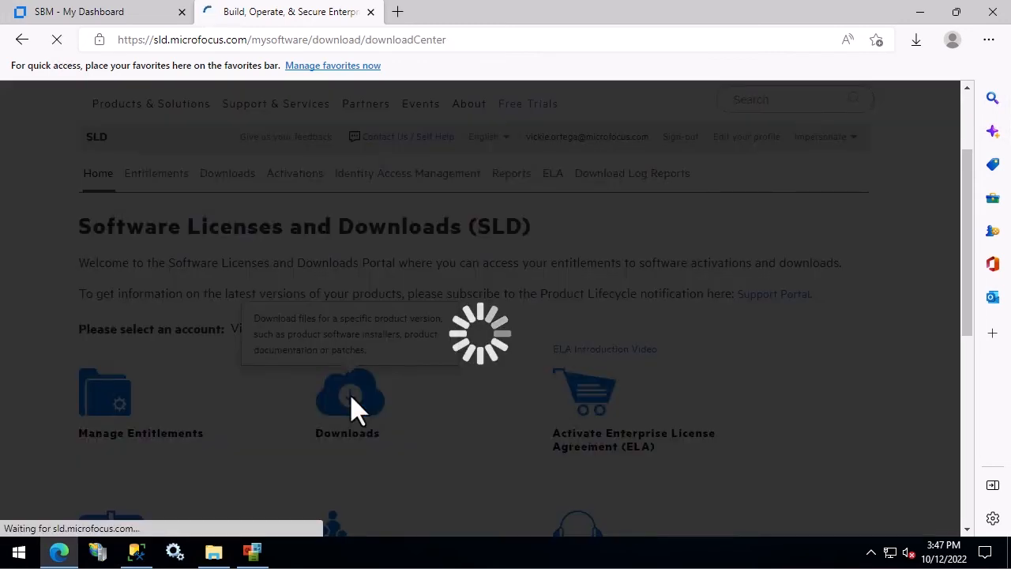
scroll(350, 397, down, 3)
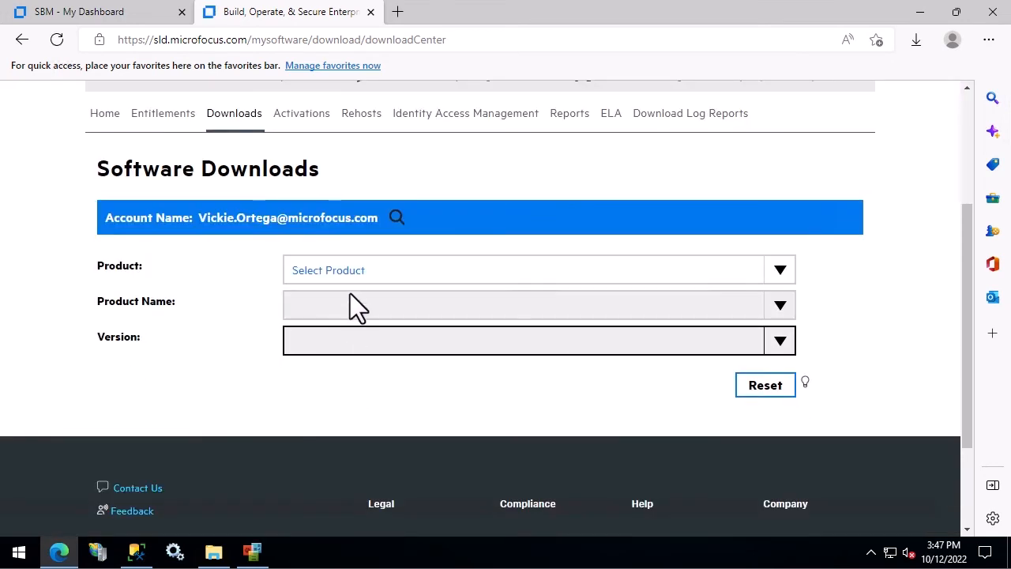
click(349, 274)
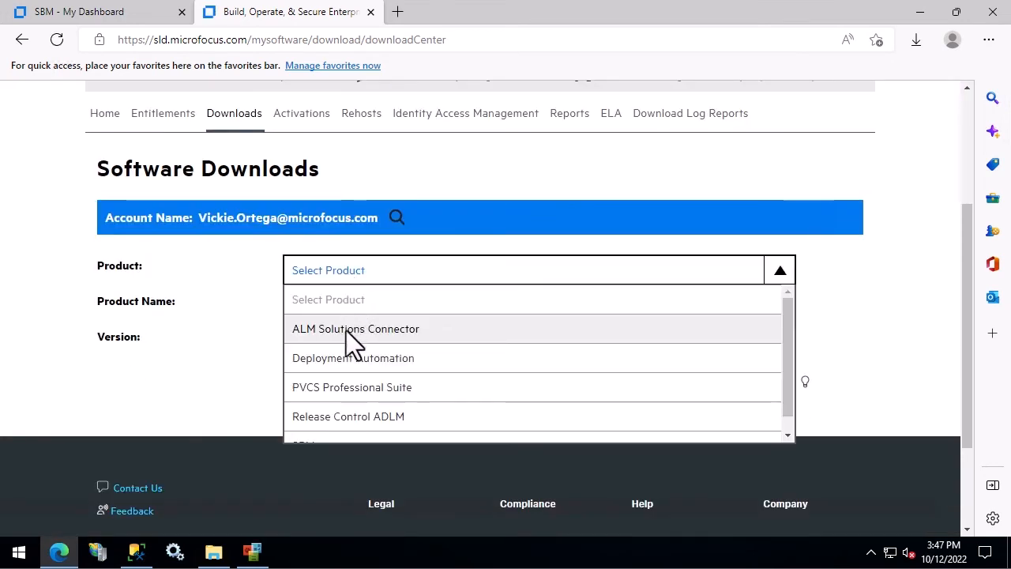
scroll(350, 401, down, 1)
click(327, 426)
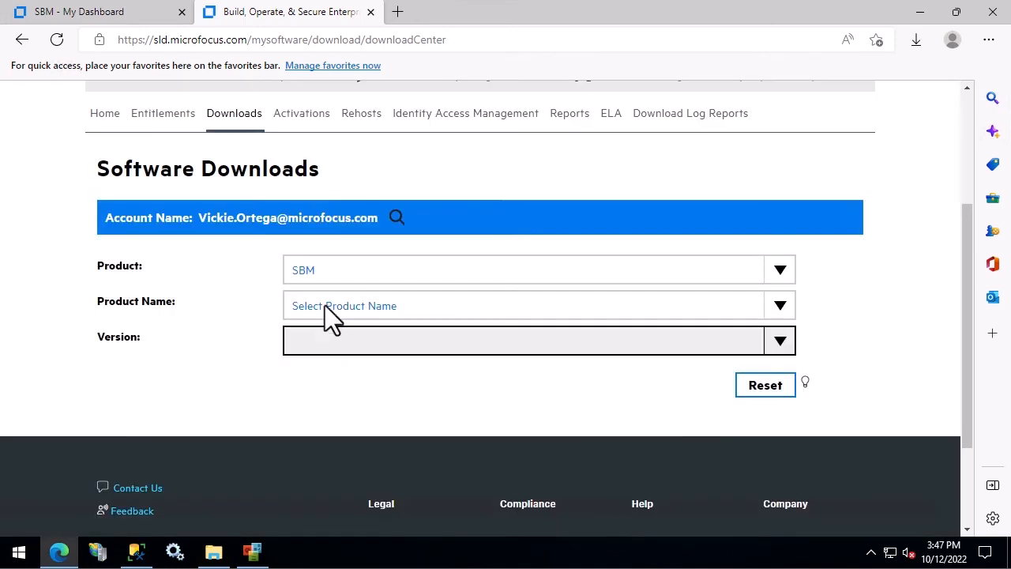
click(325, 305)
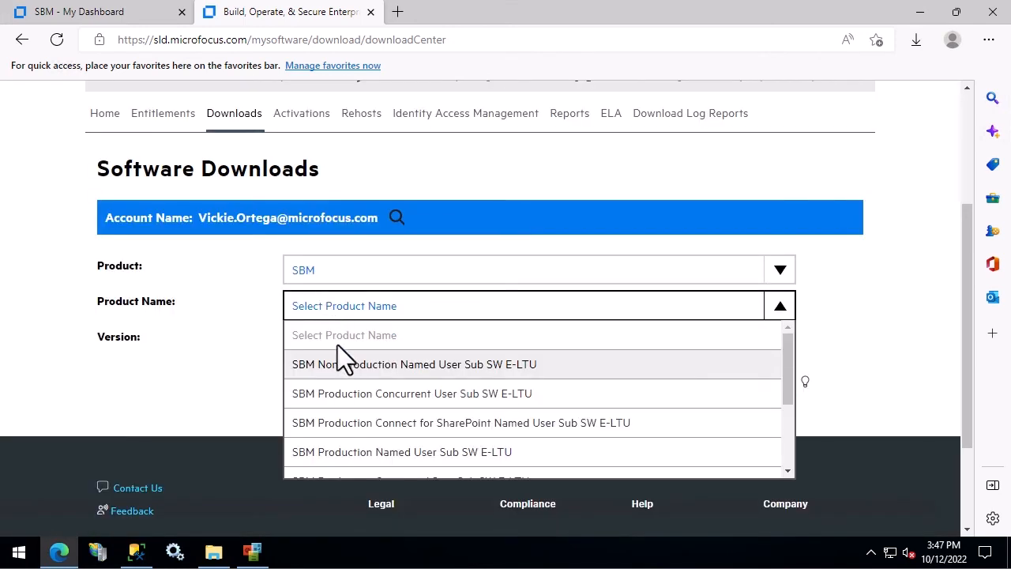
click(340, 392)
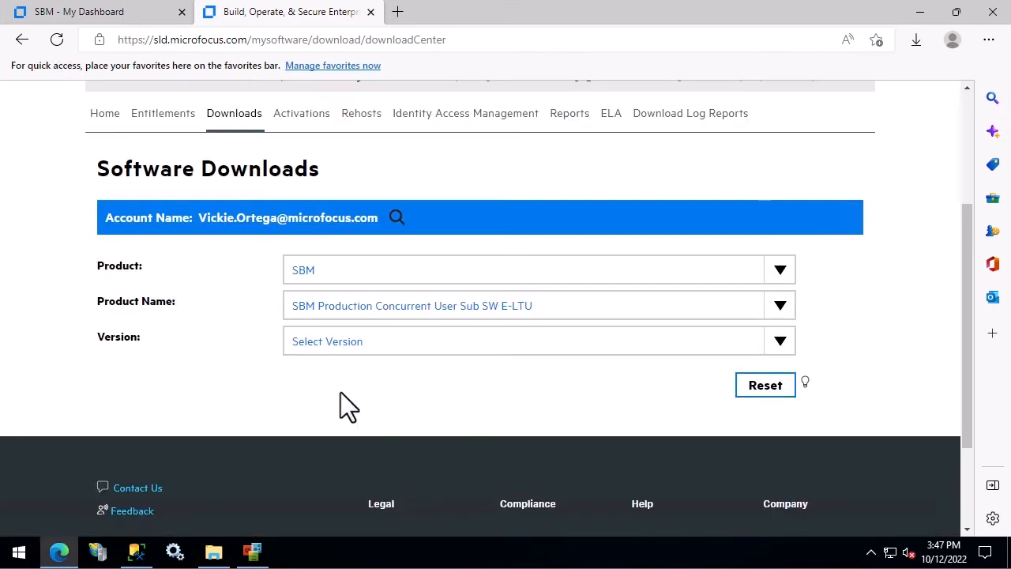
click(335, 340)
click(327, 399)
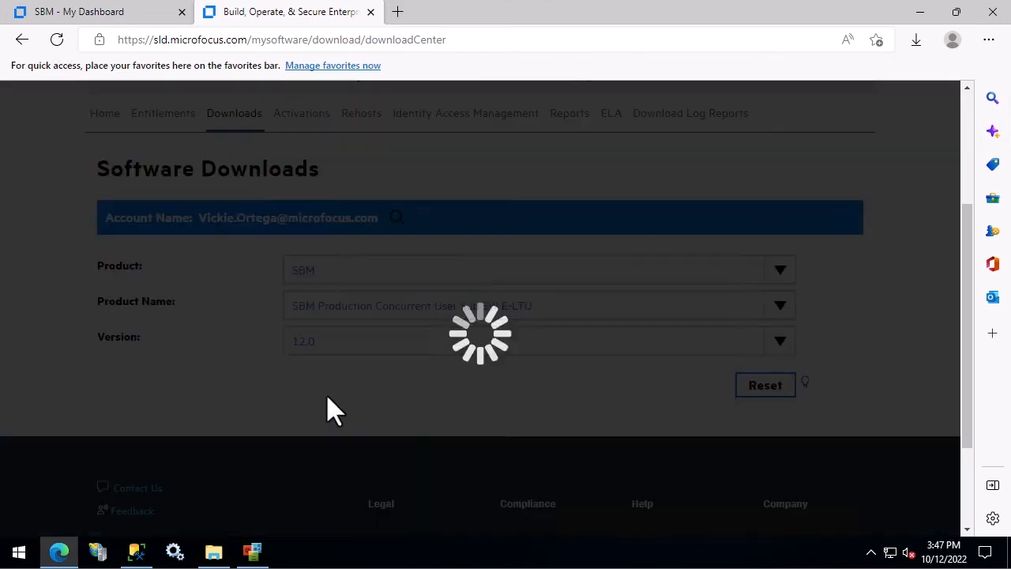
scroll(263, 391, down, 1)
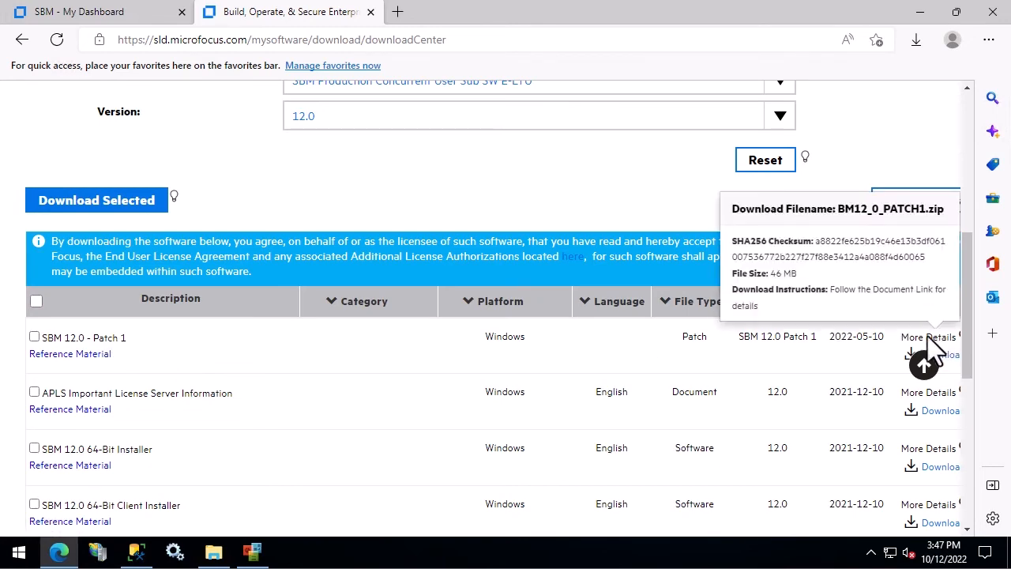
scroll(928, 332, down, 1)
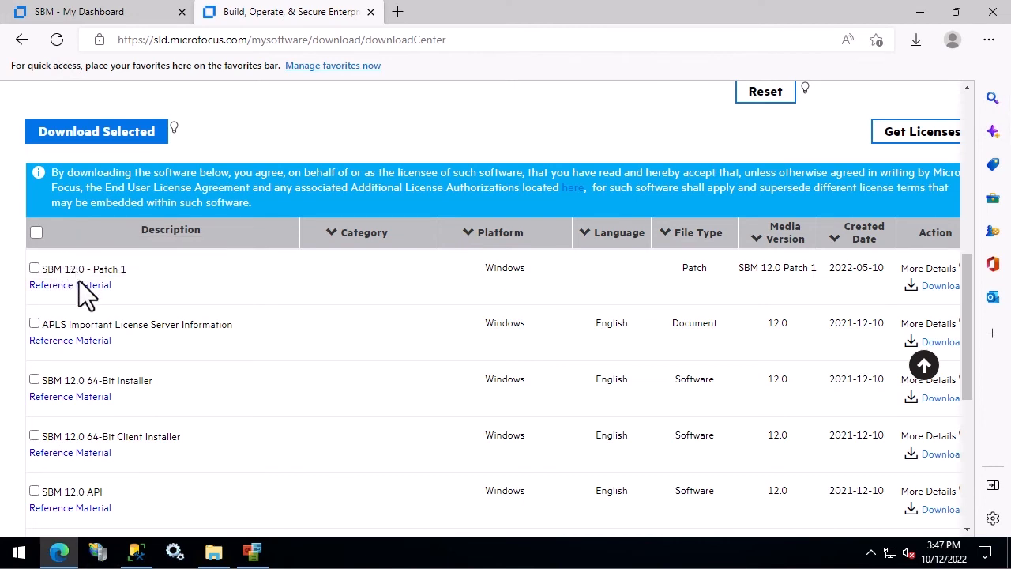
Step: Open the SBM 12.0 - Patch 1 documentation article and scroll through its fixed items
mouse_move(79, 280)
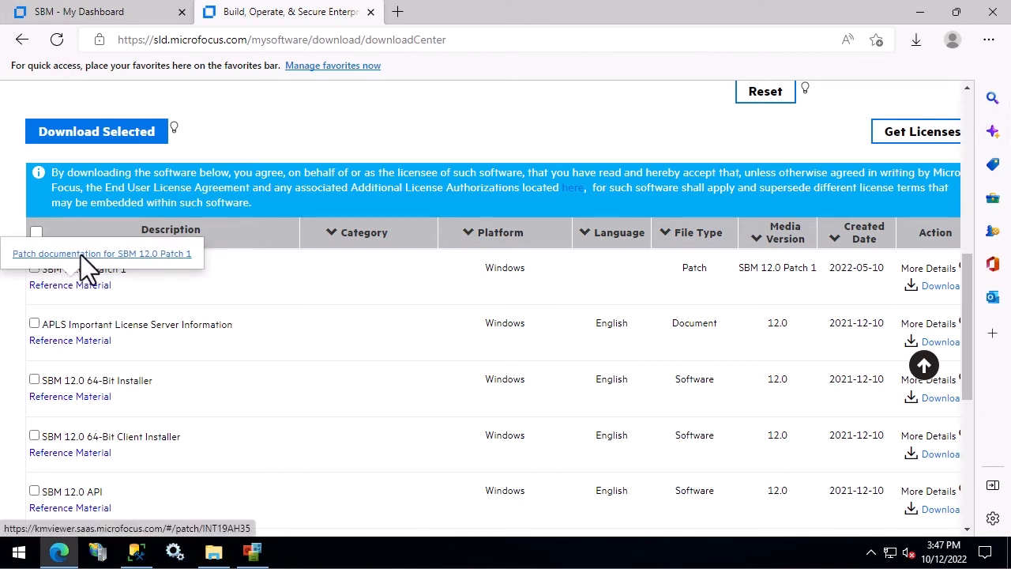
click(80, 255)
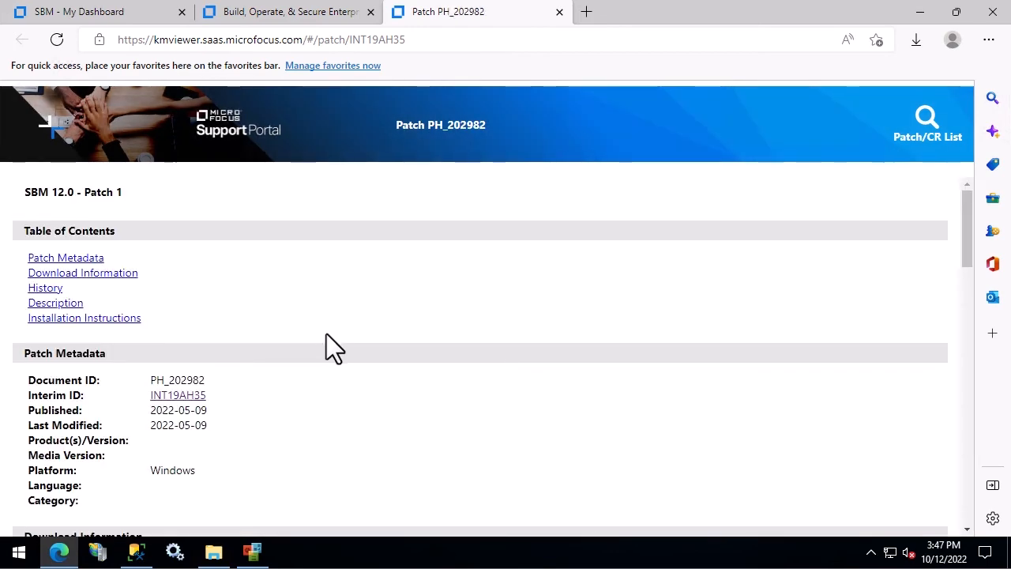
scroll(326, 333, down, 3)
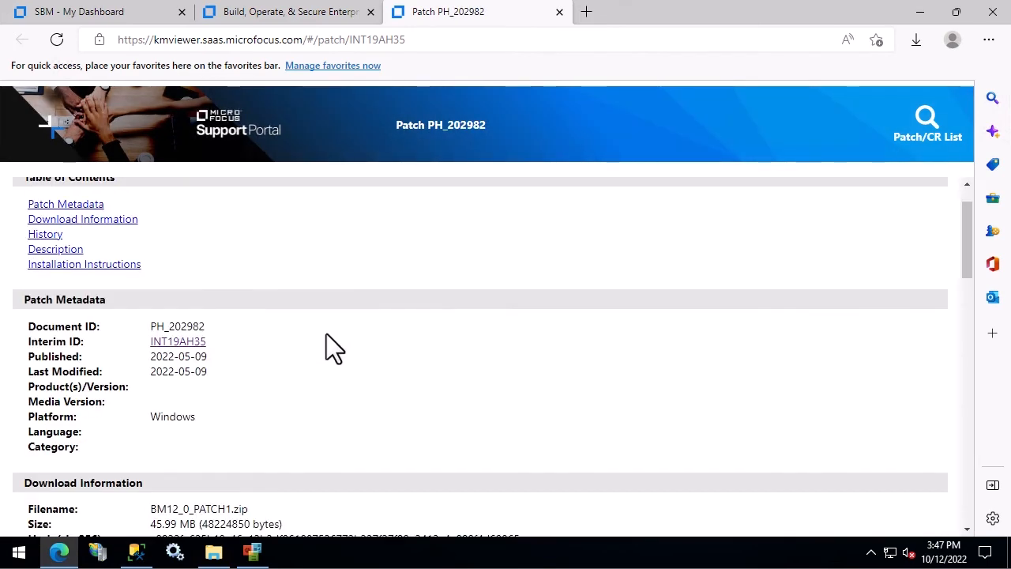
scroll(327, 333, down, 2)
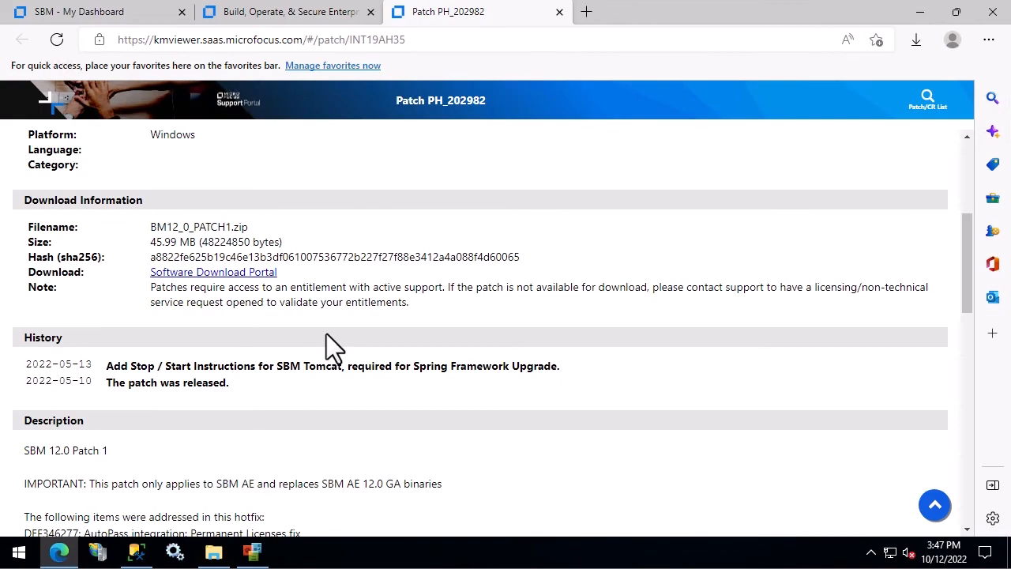
scroll(326, 333, down, 2)
scroll(326, 333, down, 1)
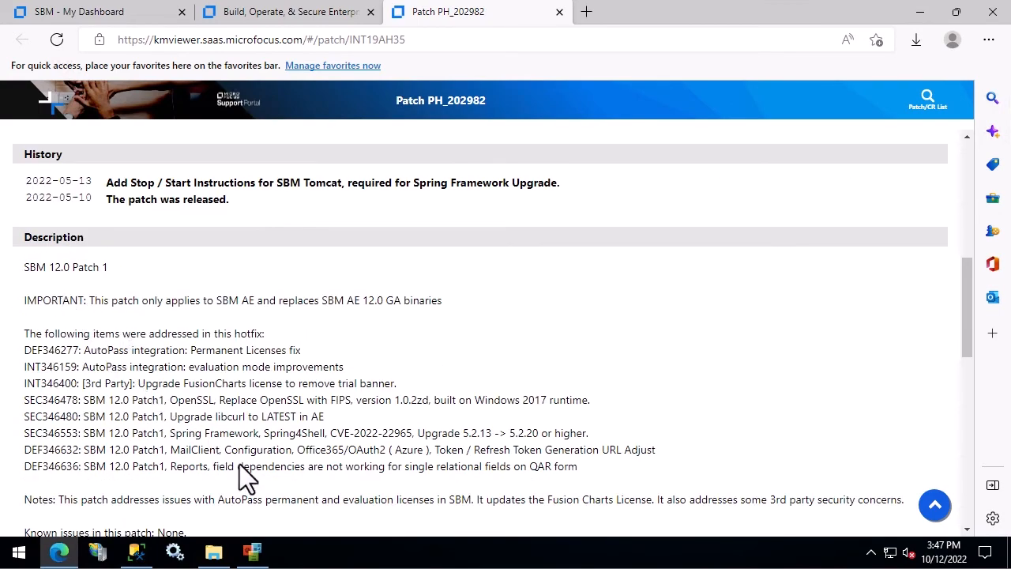
scroll(241, 466, down, 6)
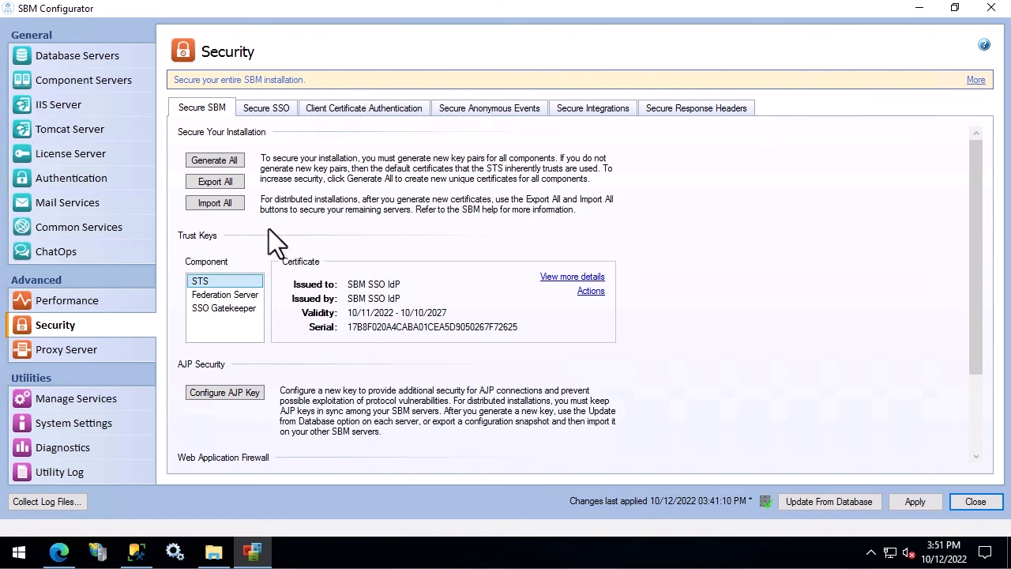
Step: Export all keystores to keystores-2022-10-12.zip in Documents, protected by an archive password
click(207, 184)
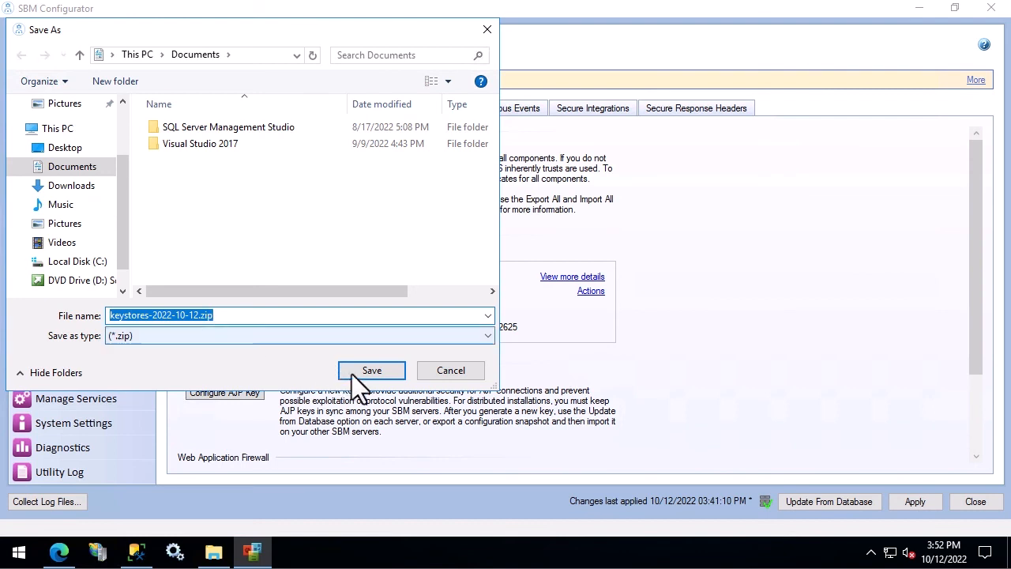
click(373, 370)
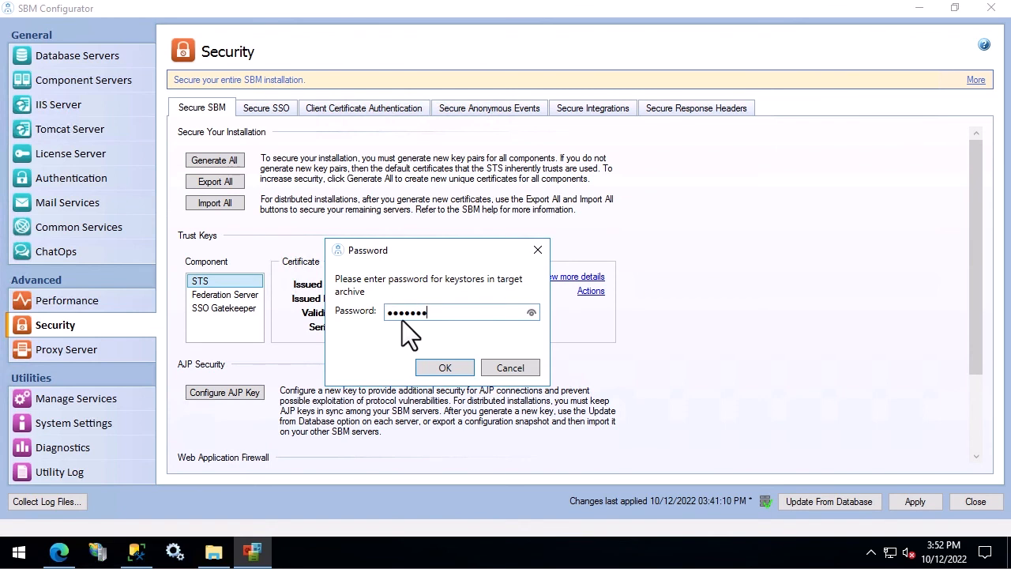
click(440, 368)
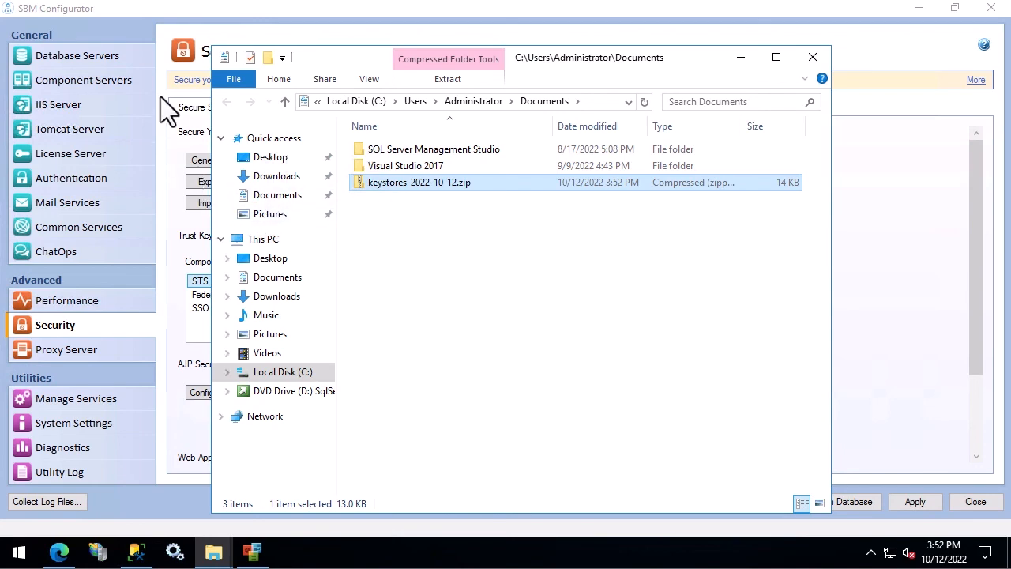
click(142, 35)
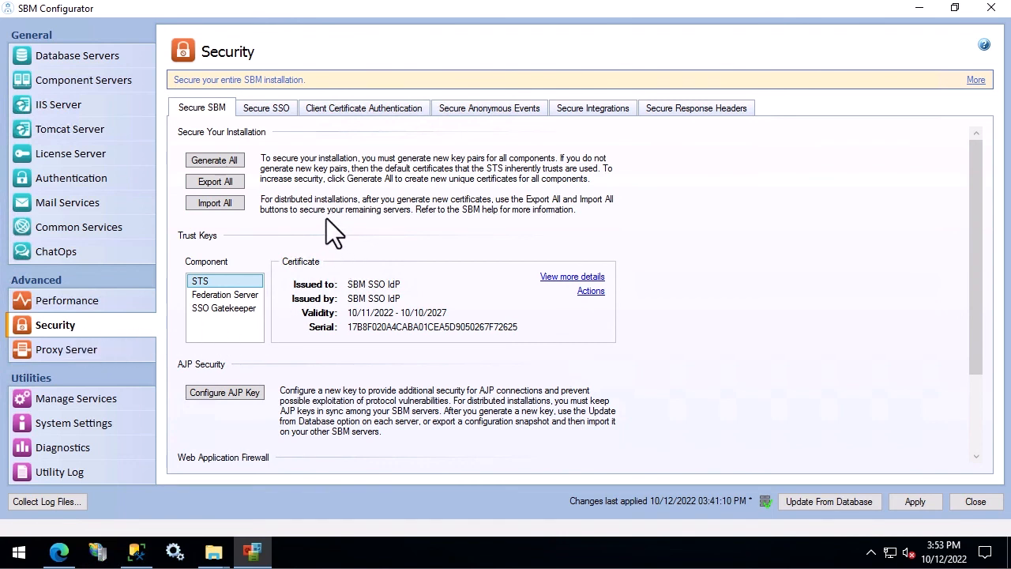
Step: Import all keystores from keystores-2022-10-12.zip with its password, letting services stop
click(217, 204)
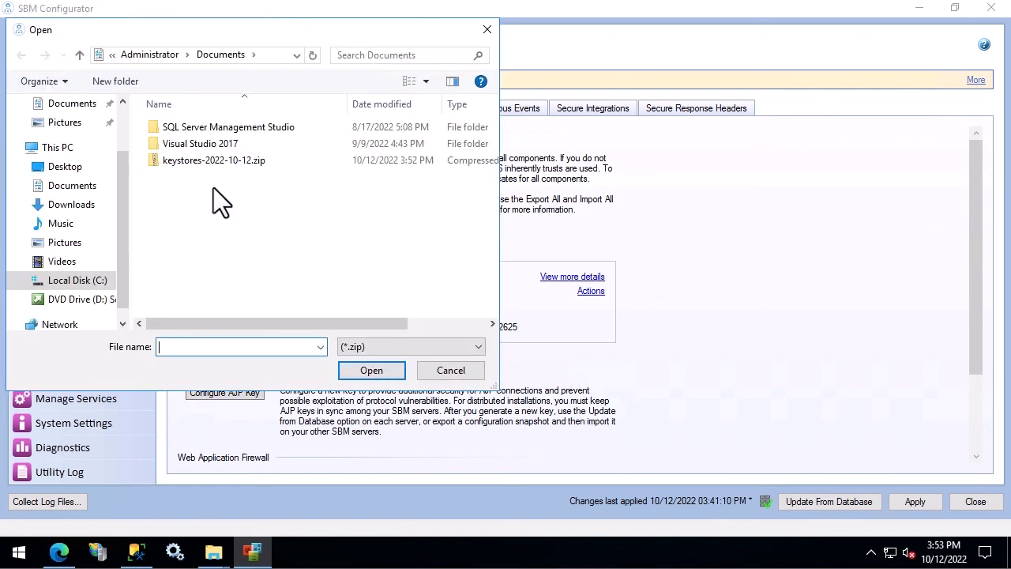
click(213, 163)
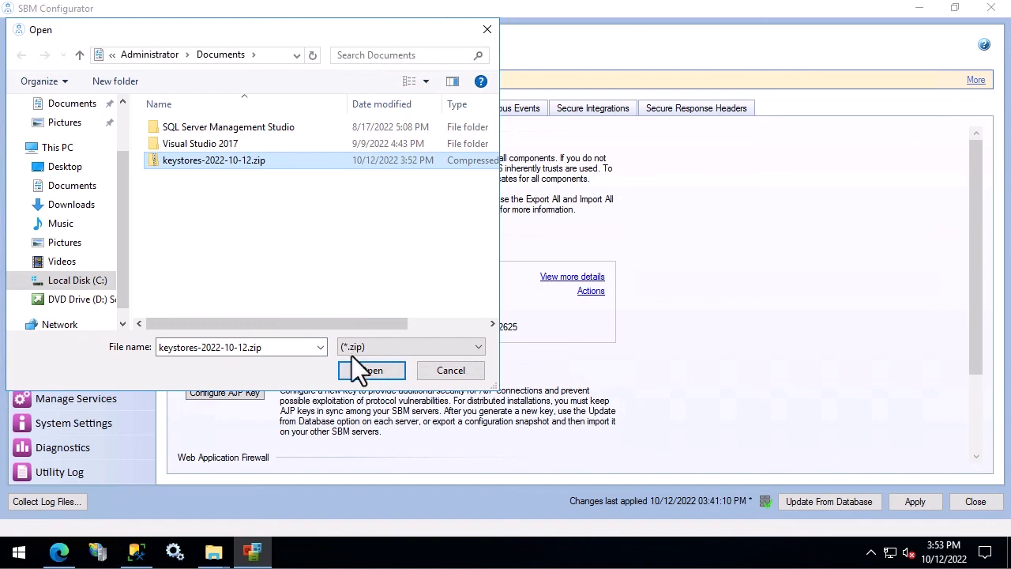
click(371, 371)
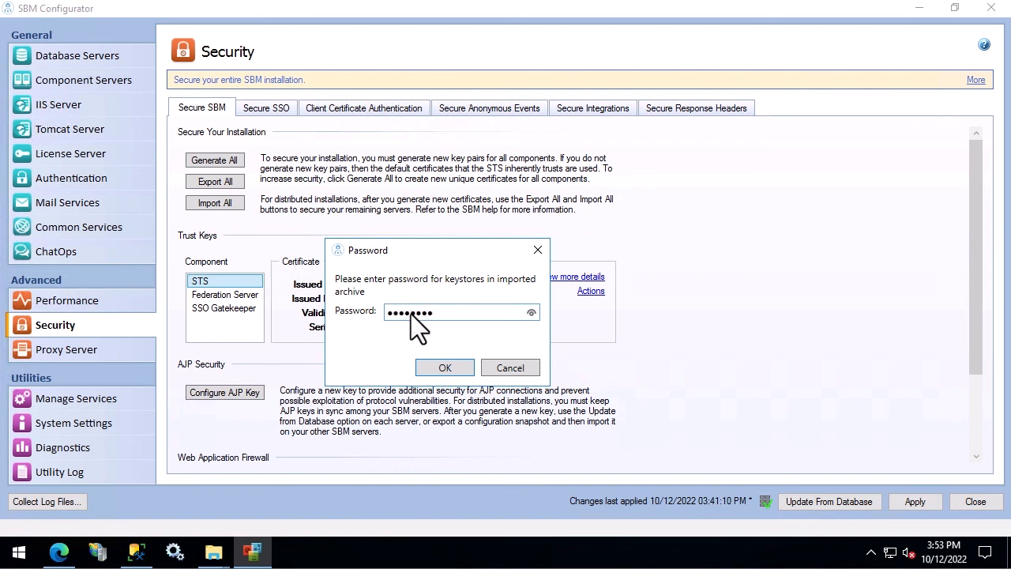
click(441, 369)
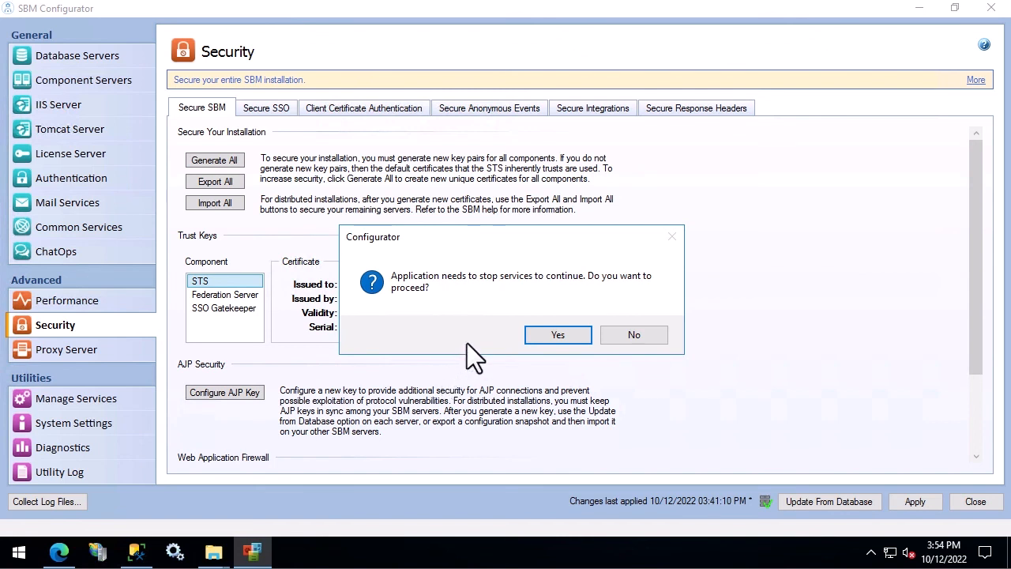
click(560, 334)
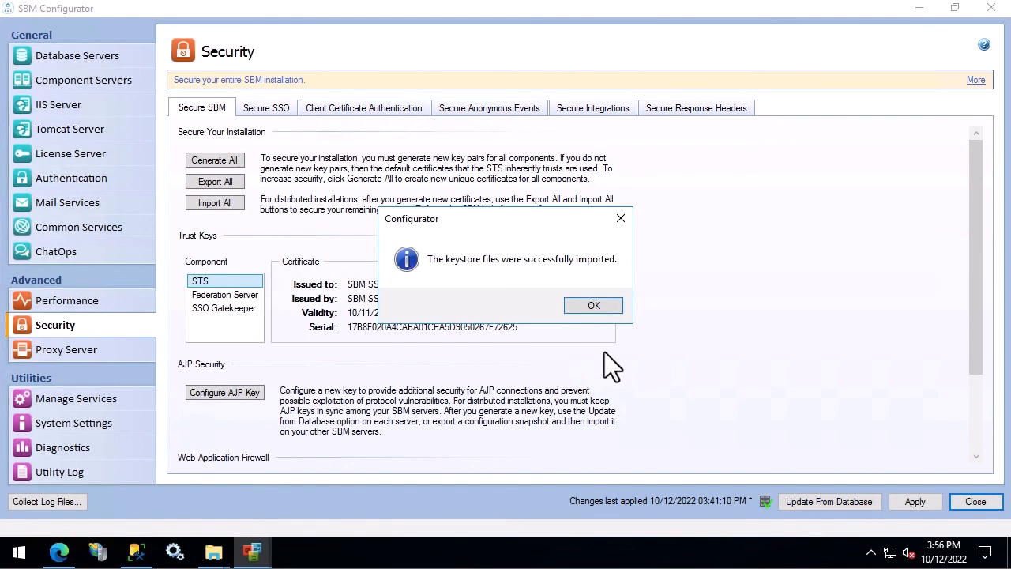
click(593, 306)
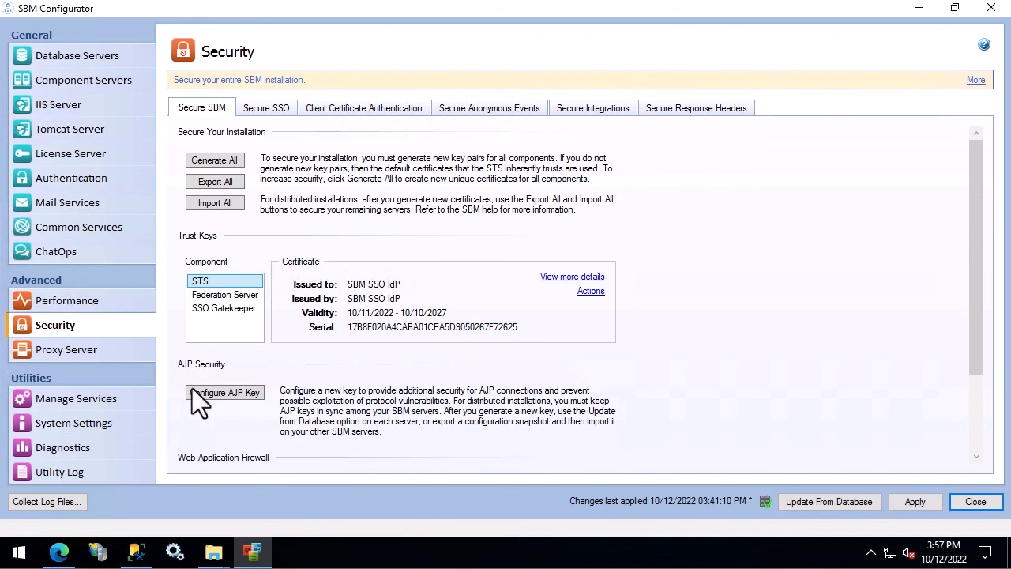
Step: Show Manage Services and select the World Wide Web Publishing Service and SBM Tomcat rows
click(47, 400)
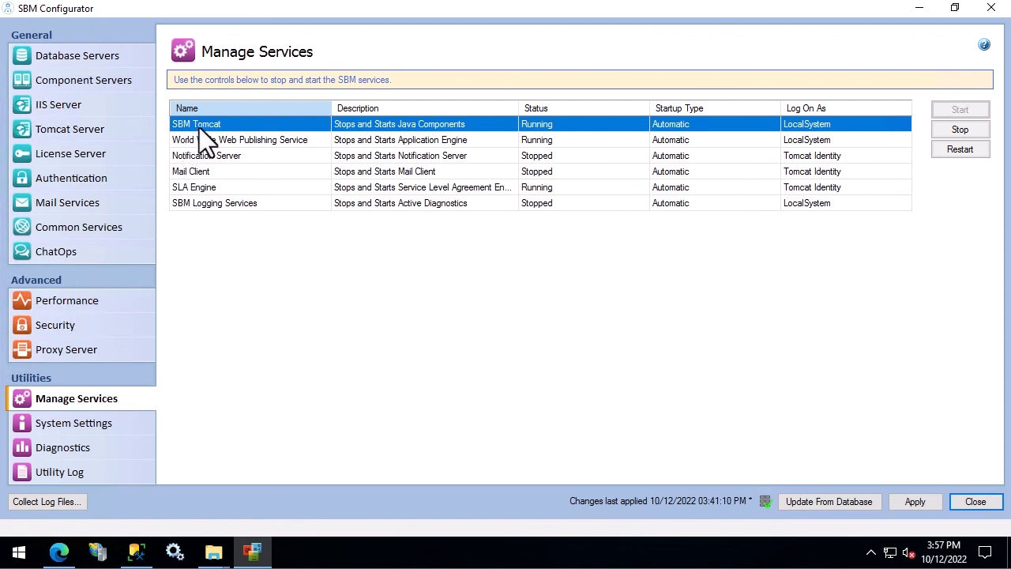
click(567, 146)
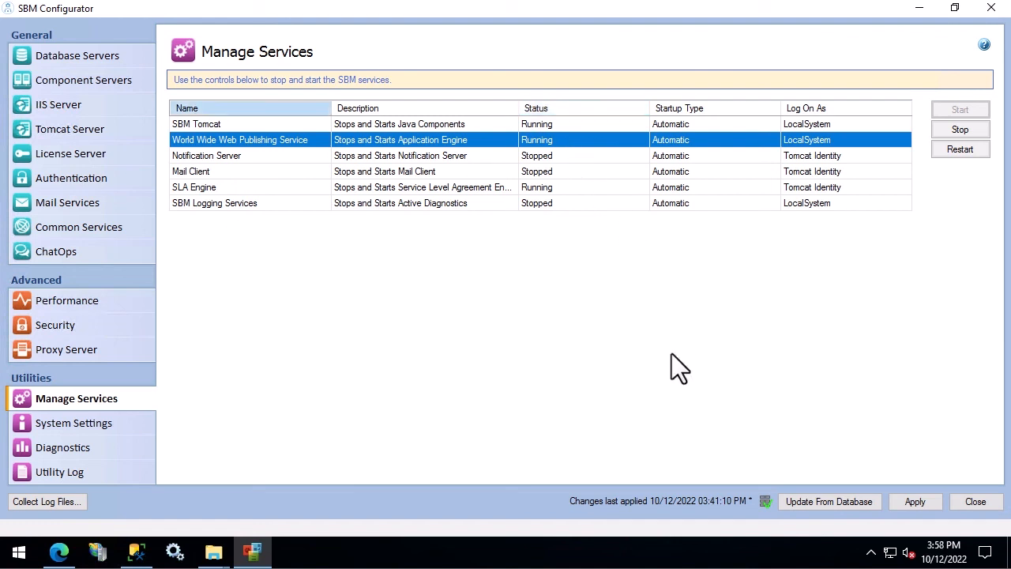
click(620, 125)
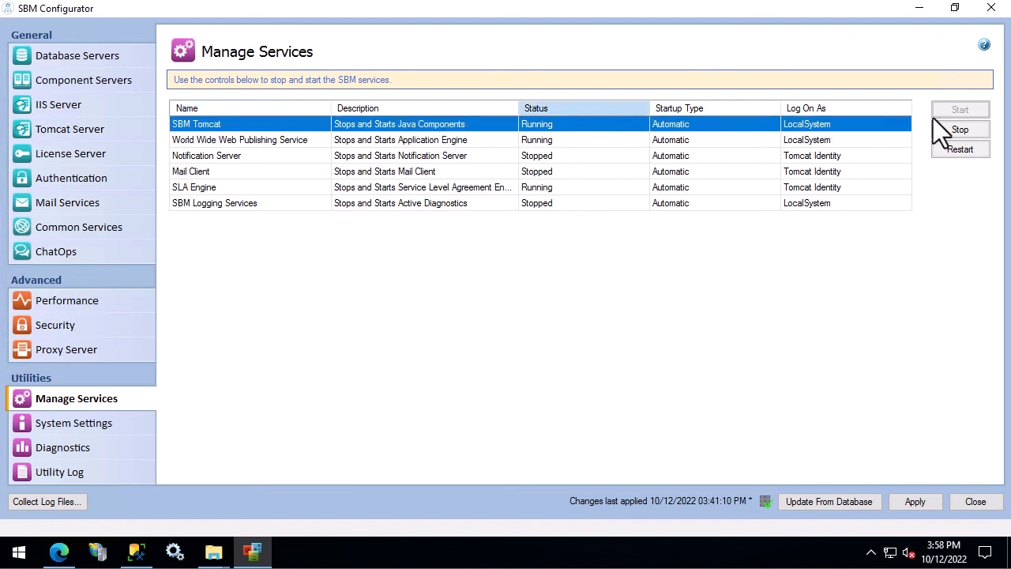